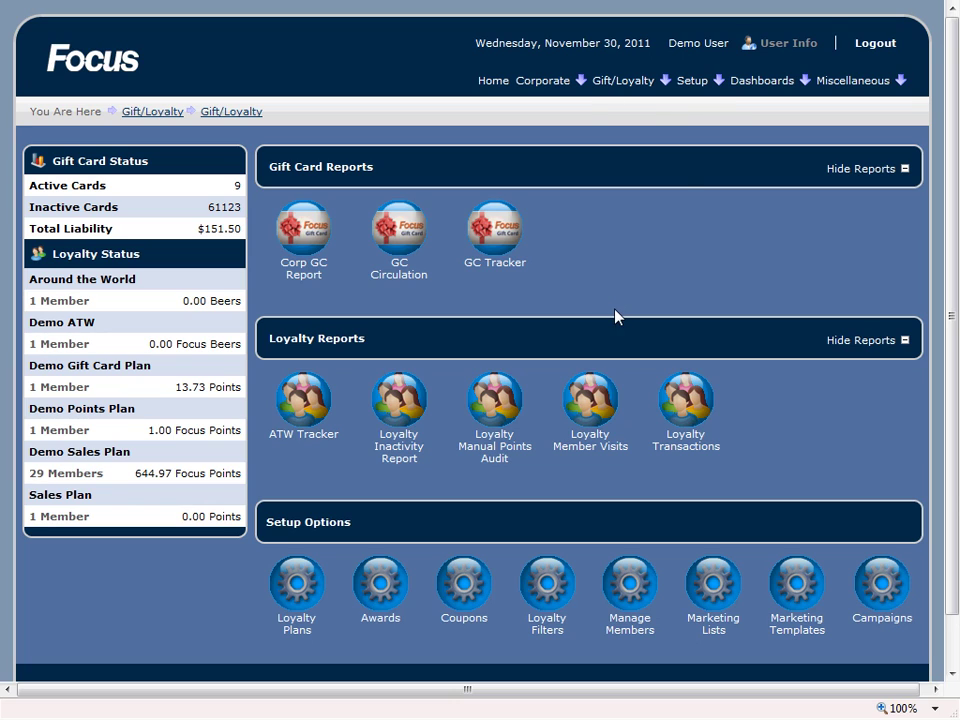
Step: Open Marketing Templates and load the Sundy Funday template into the editor
mouse_move(622, 82)
click(800, 581)
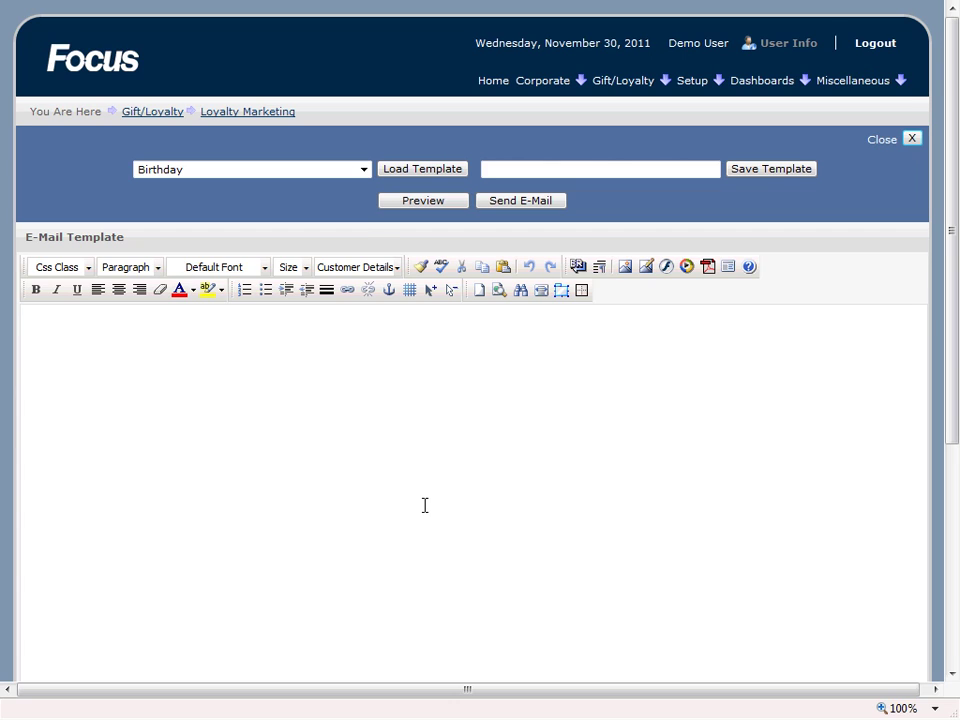
click(364, 170)
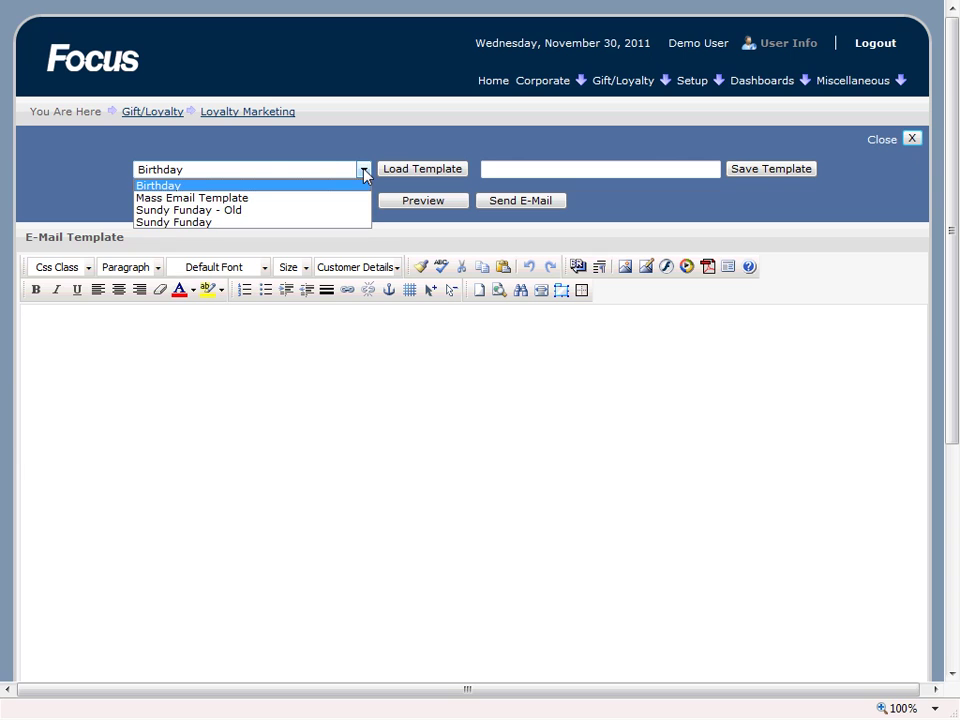
click(188, 222)
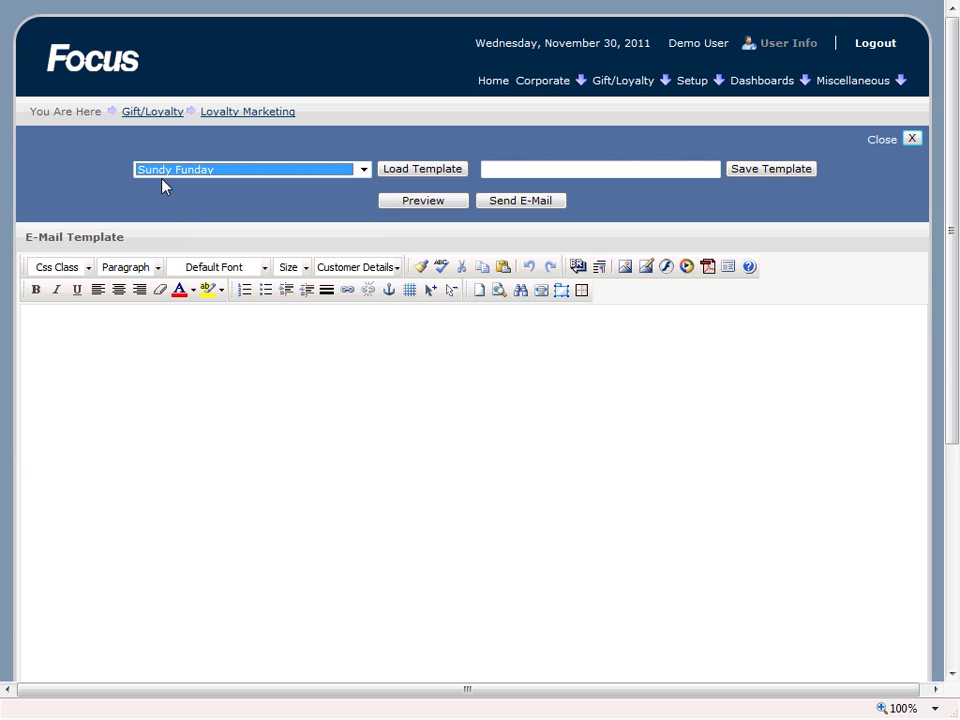
click(398, 172)
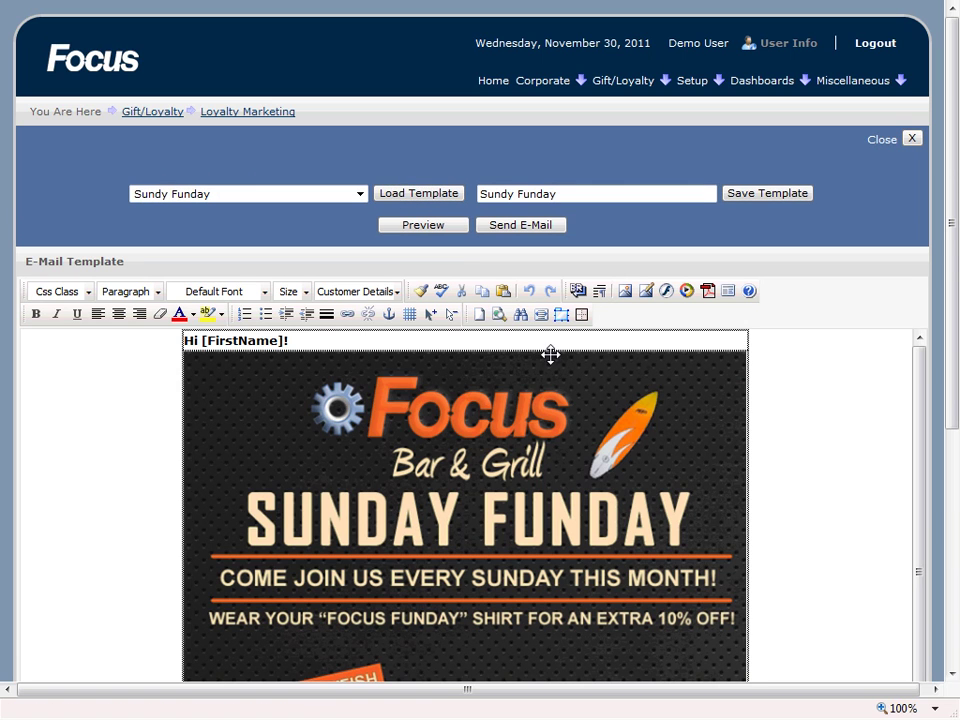
Step: Select the Hi [FirstName]! greeting and check the Customer Details field list
click(205, 337)
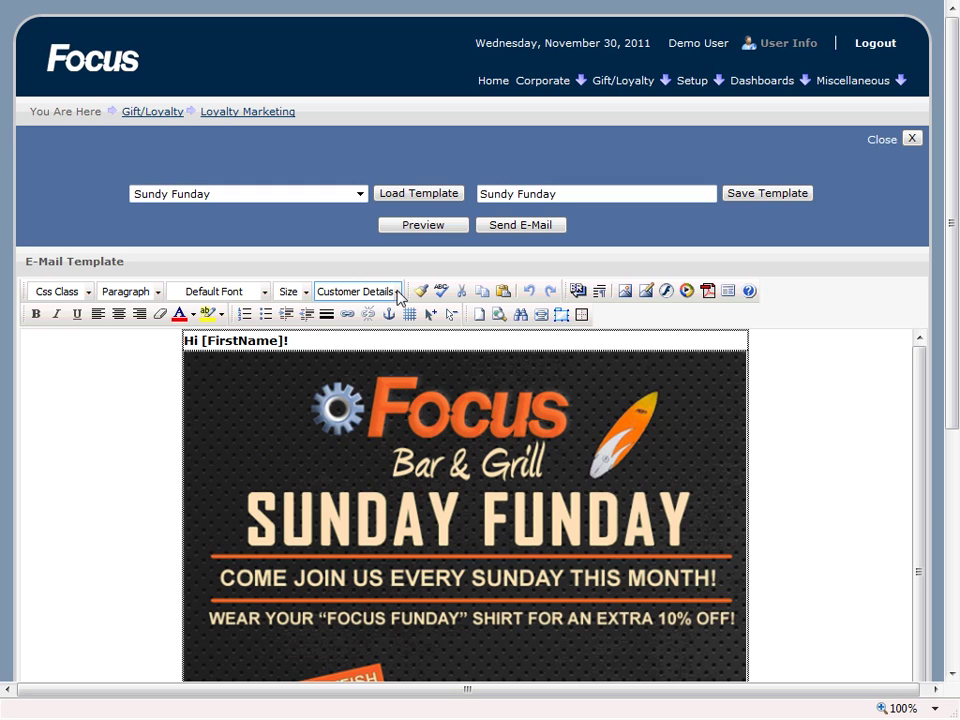
click(399, 293)
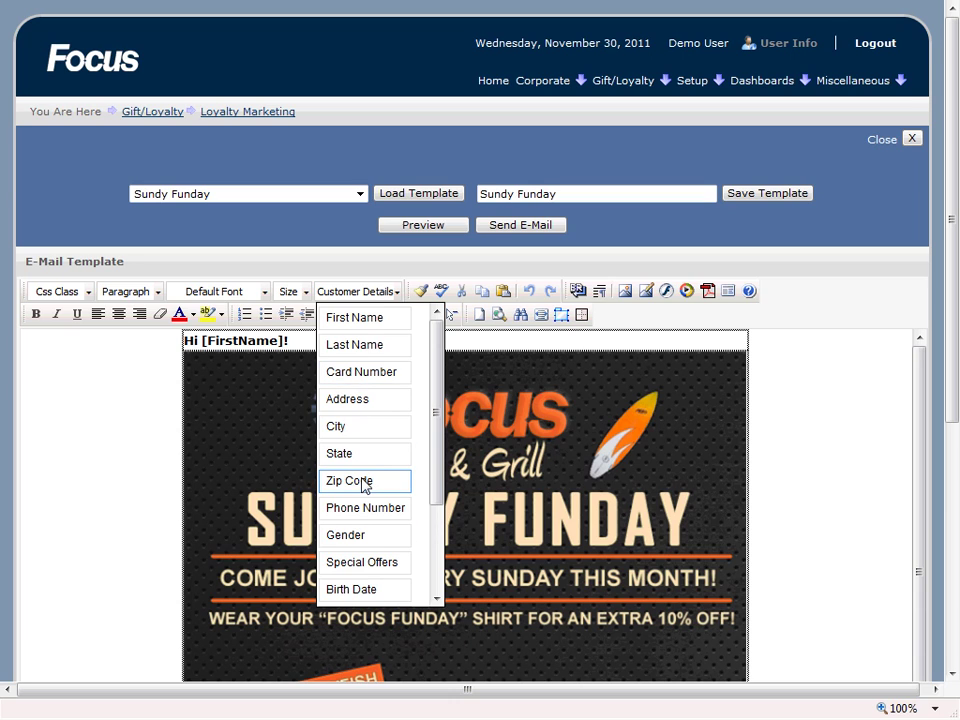
drag(437, 407, 444, 388)
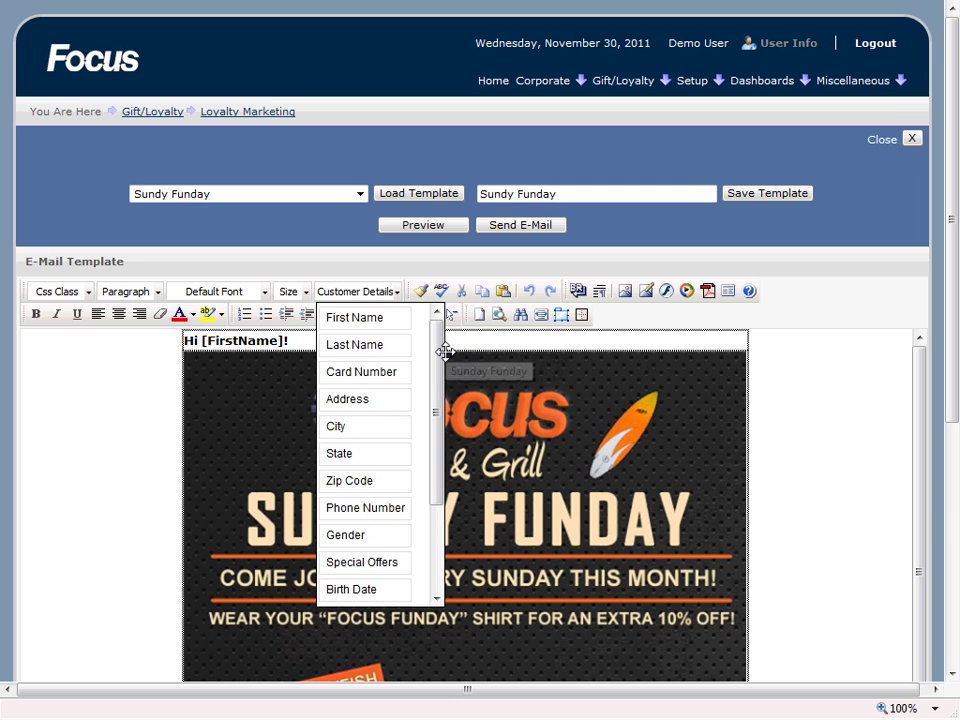
click(810, 366)
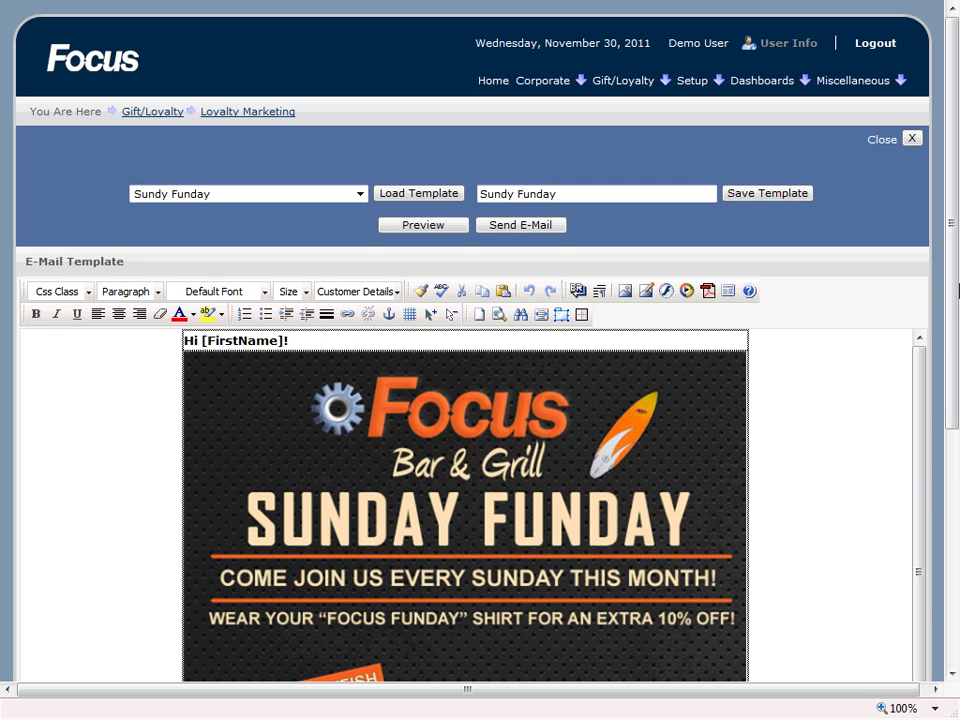
Step: Scroll down to the follow icons and unsubscribe note, then back to the top
drag(956, 296, 950, 412)
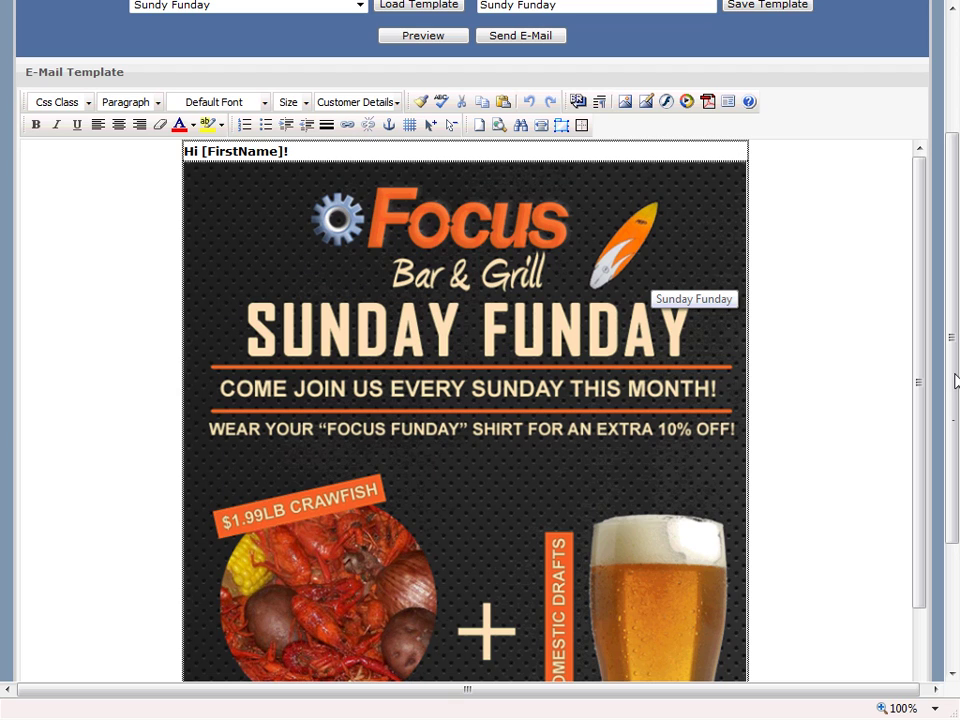
drag(917, 210, 898, 433)
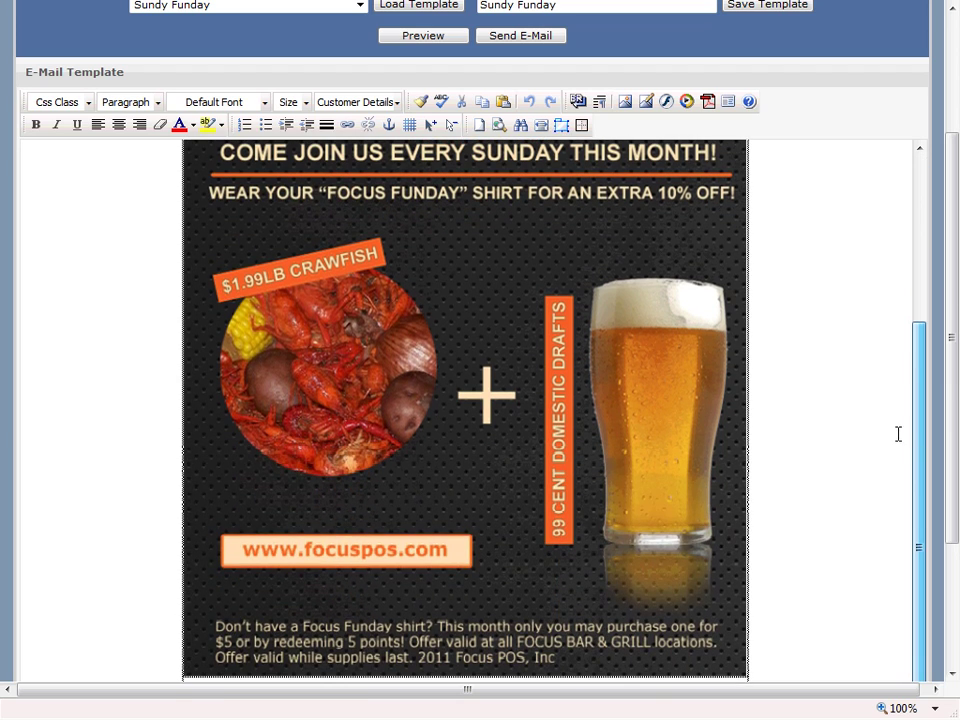
drag(945, 326, 949, 435)
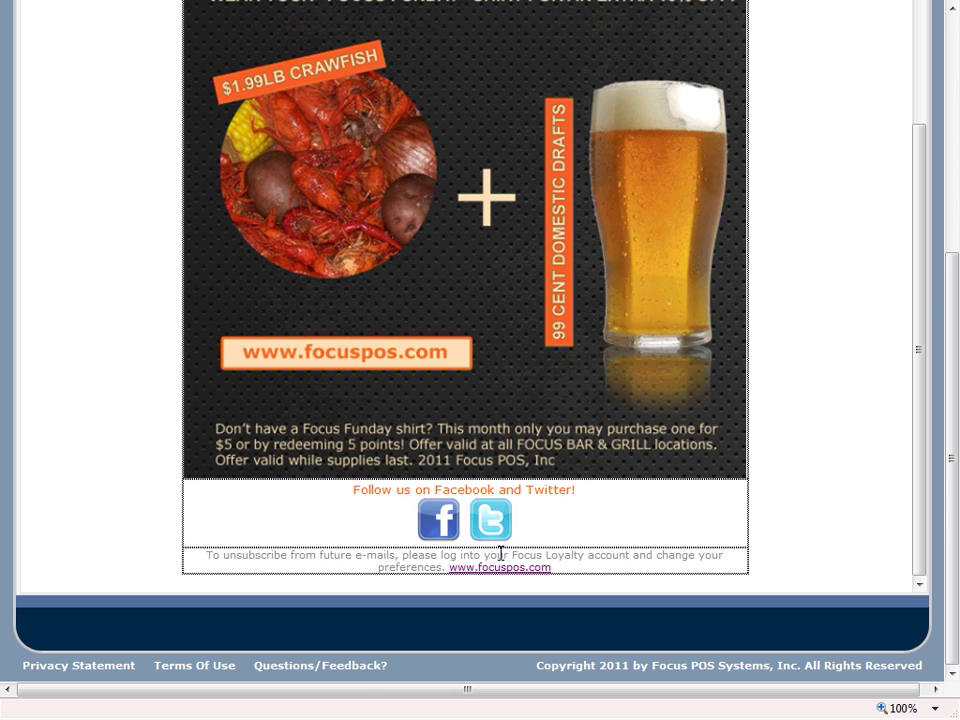
drag(949, 290, 955, 32)
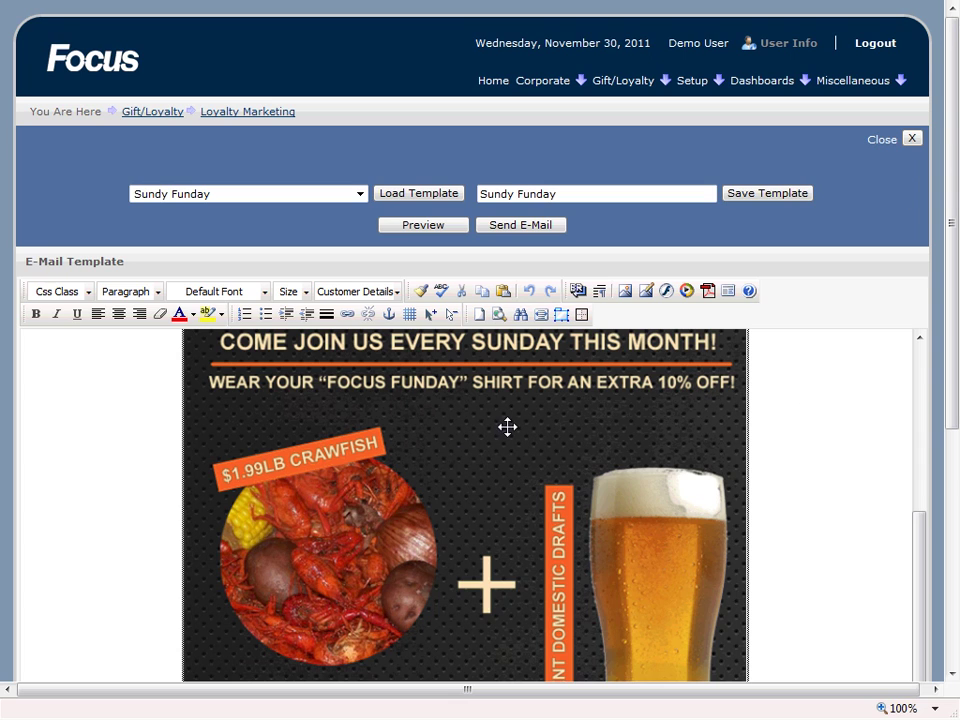
drag(921, 568, 917, 371)
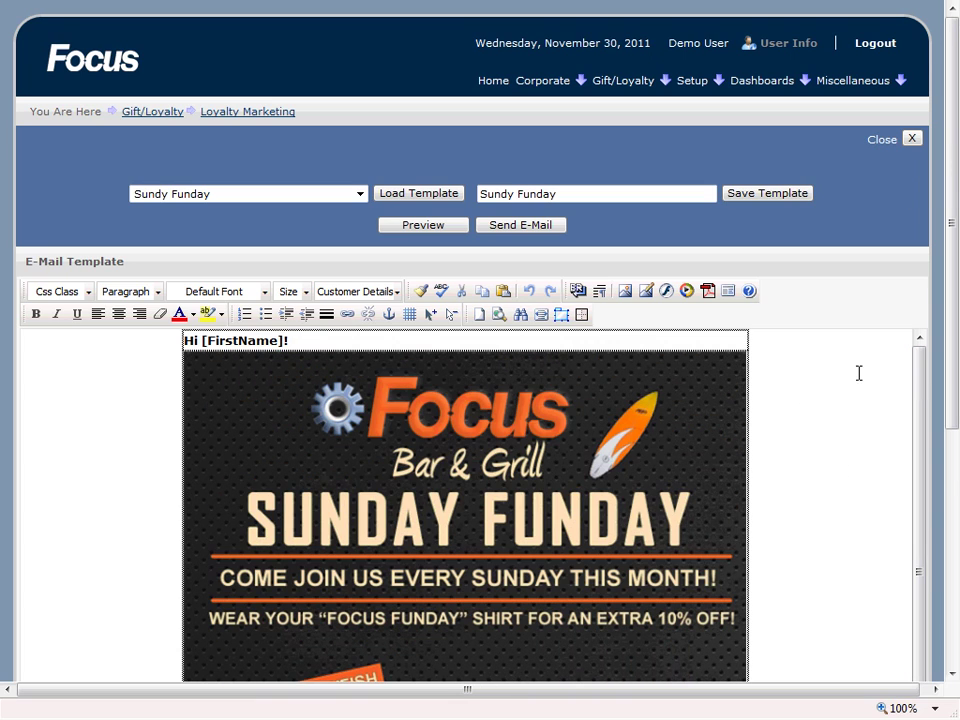
Step: Preview the Sundy Funday e-mail and check its merged first-name greeting
click(424, 226)
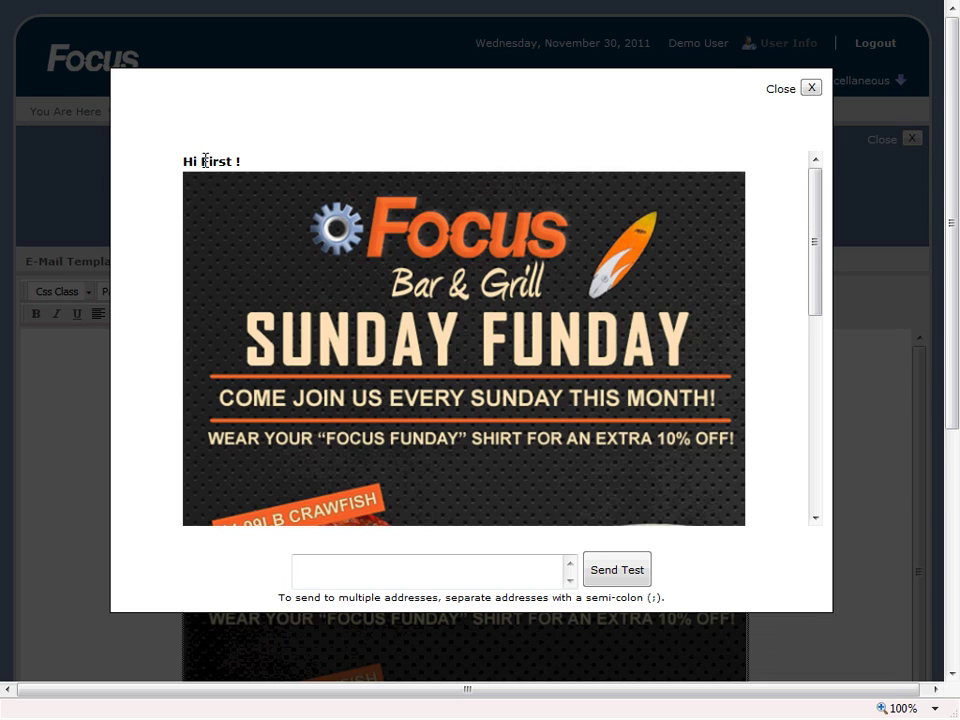
drag(205, 160, 251, 170)
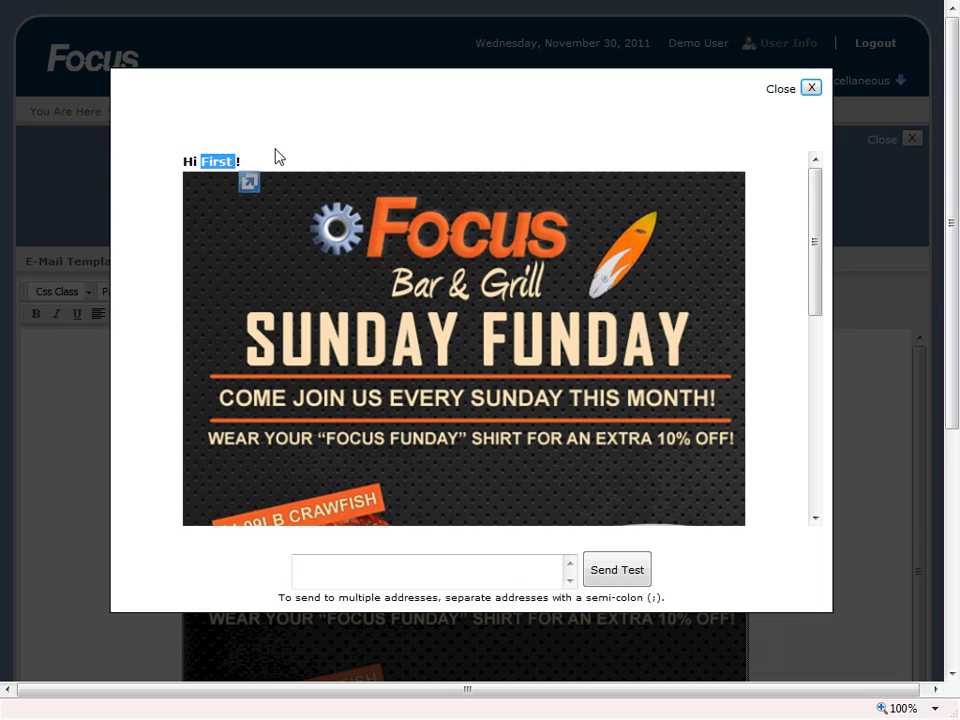
click(298, 165)
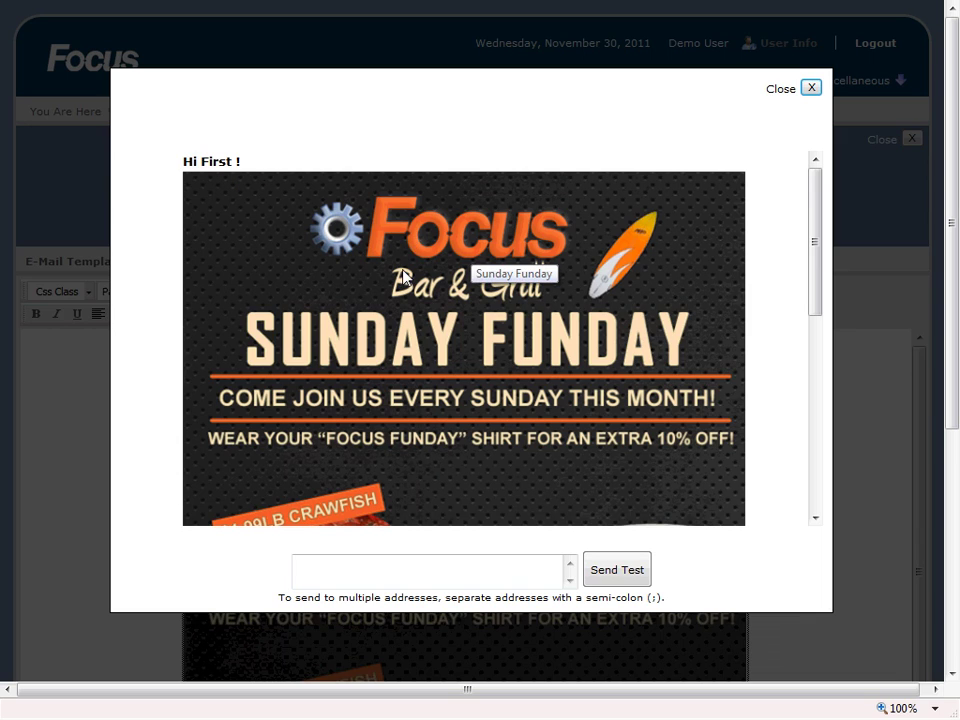
drag(816, 240, 793, 467)
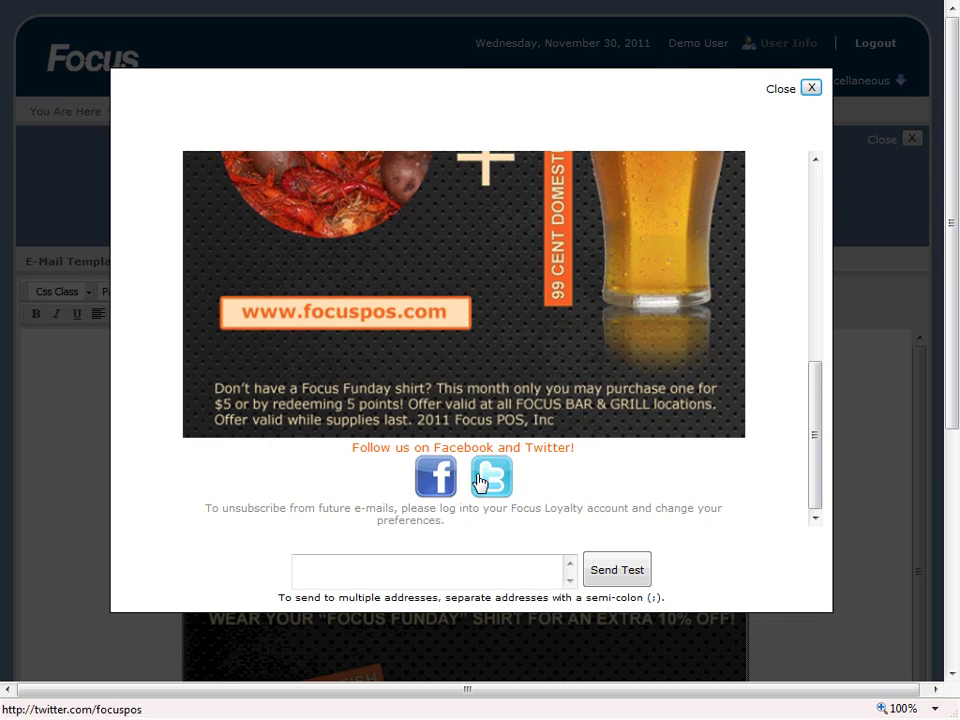
Step: Send a test copy of the e-mail to a recipient's e-mail address
click(471, 566)
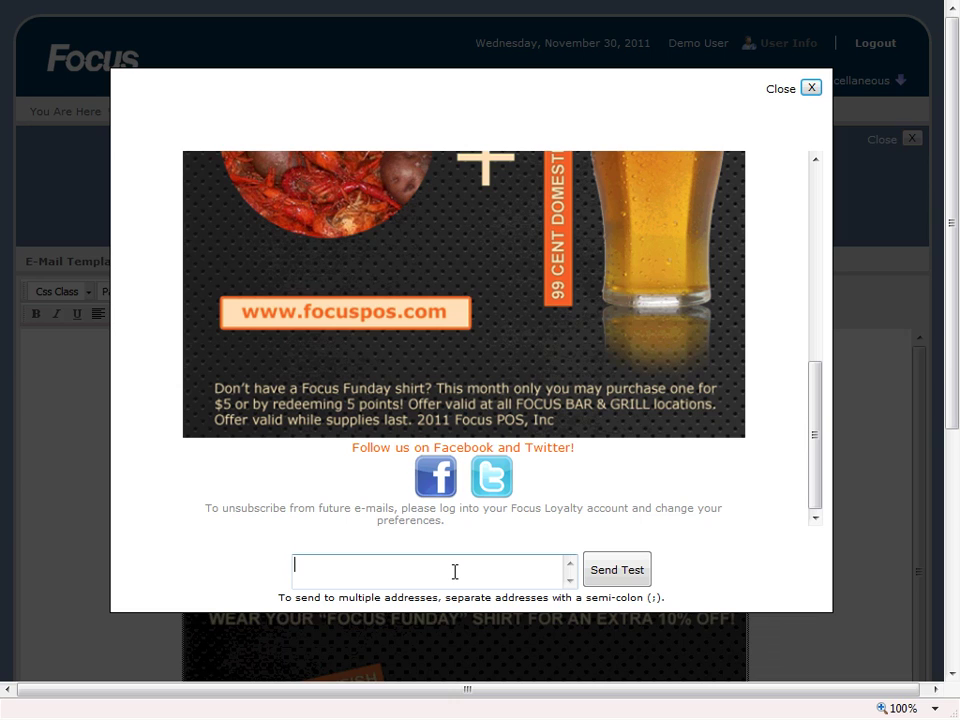
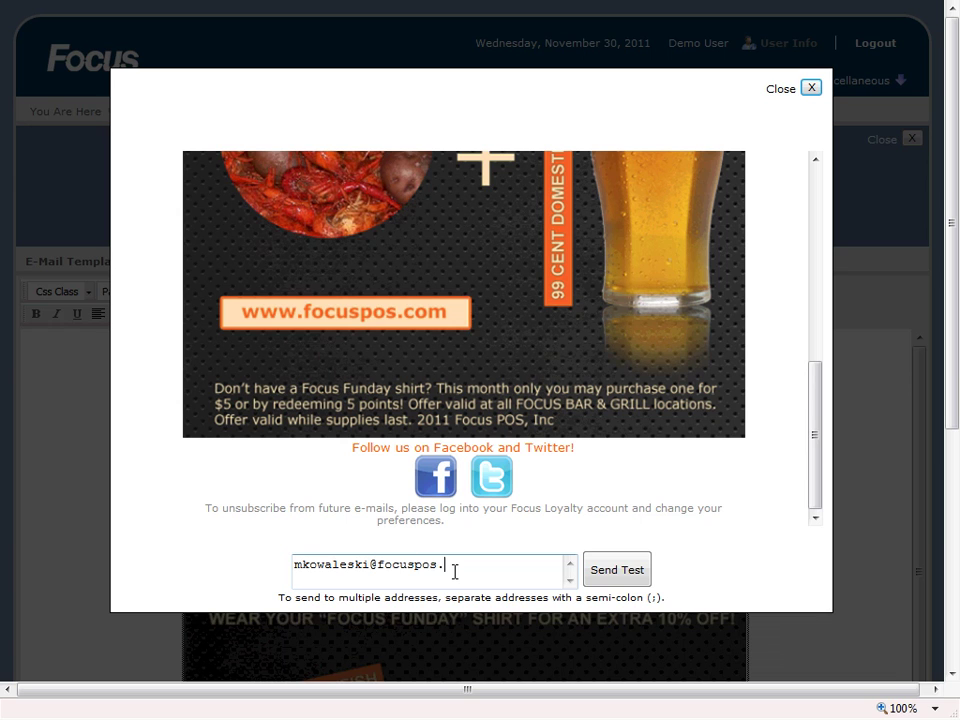
click(622, 578)
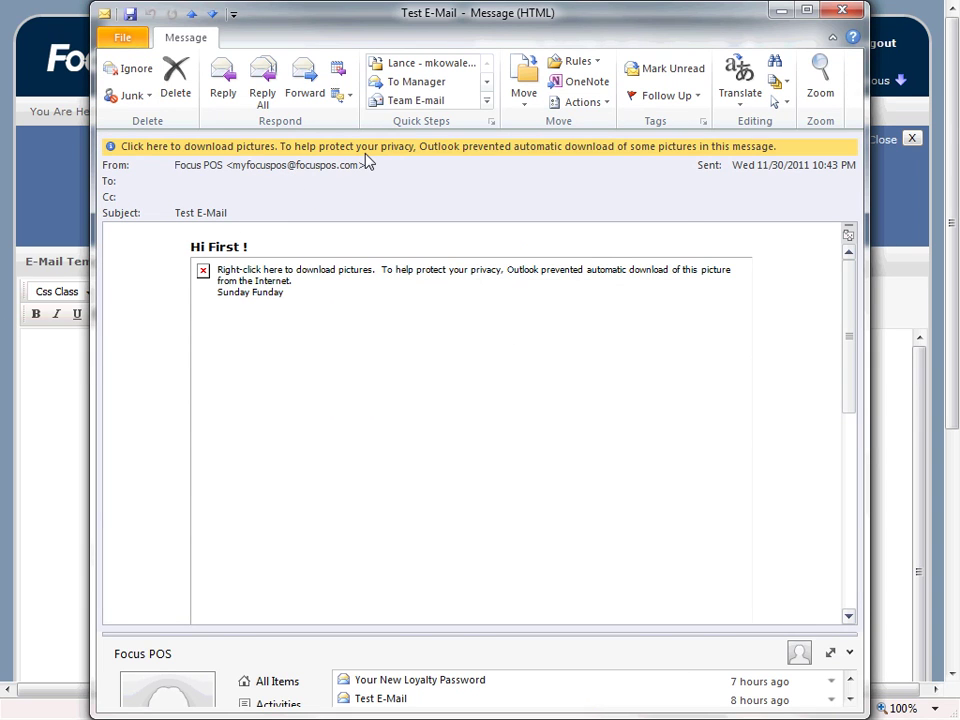
Step: Download the blocked pictures in the Outlook test e-mail, review the message, and close it
click(369, 162)
click(418, 166)
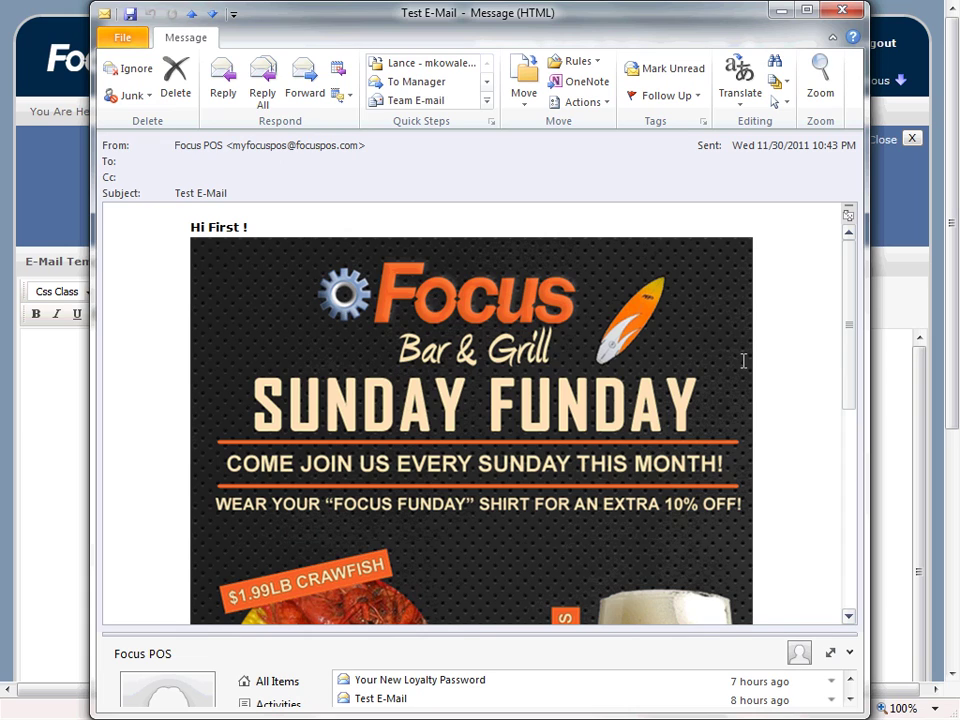
drag(209, 227, 240, 236)
click(336, 242)
drag(849, 300, 857, 488)
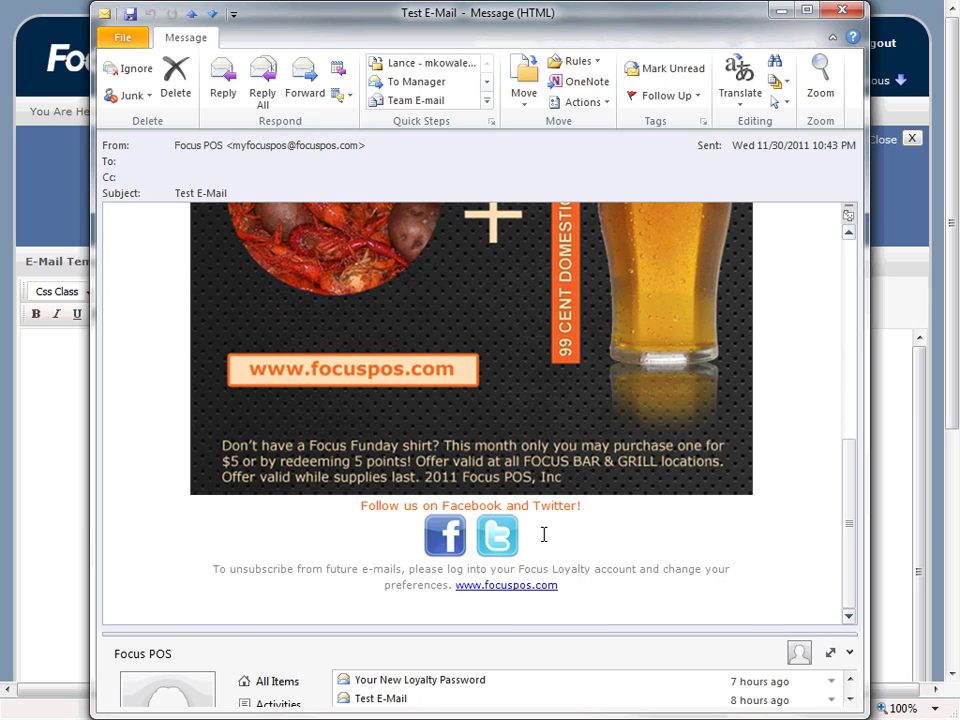
drag(849, 508, 840, 281)
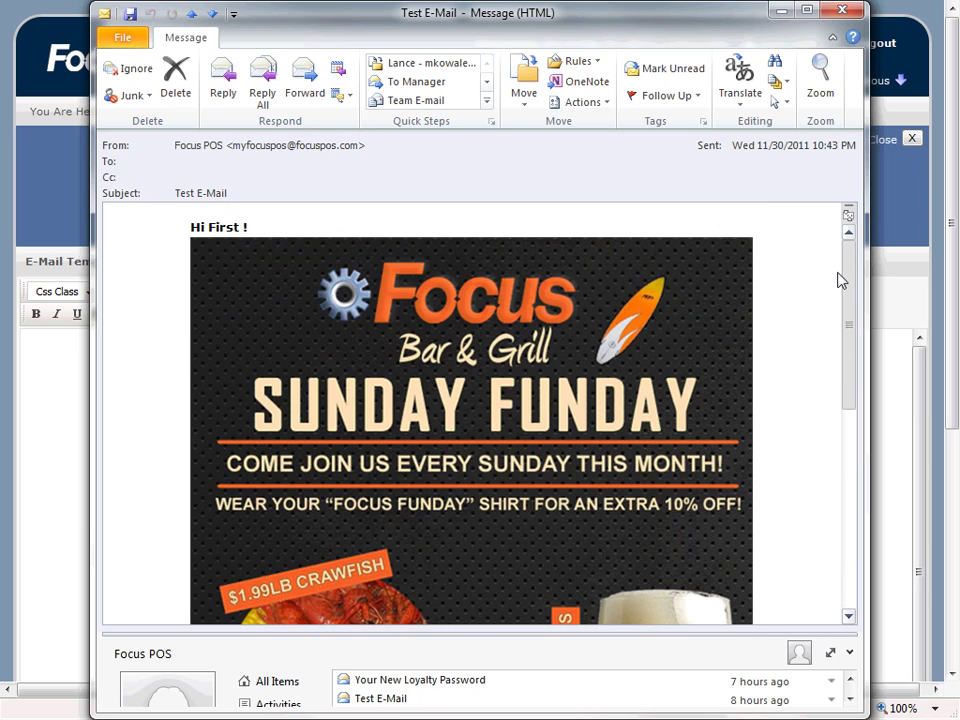
click(843, 12)
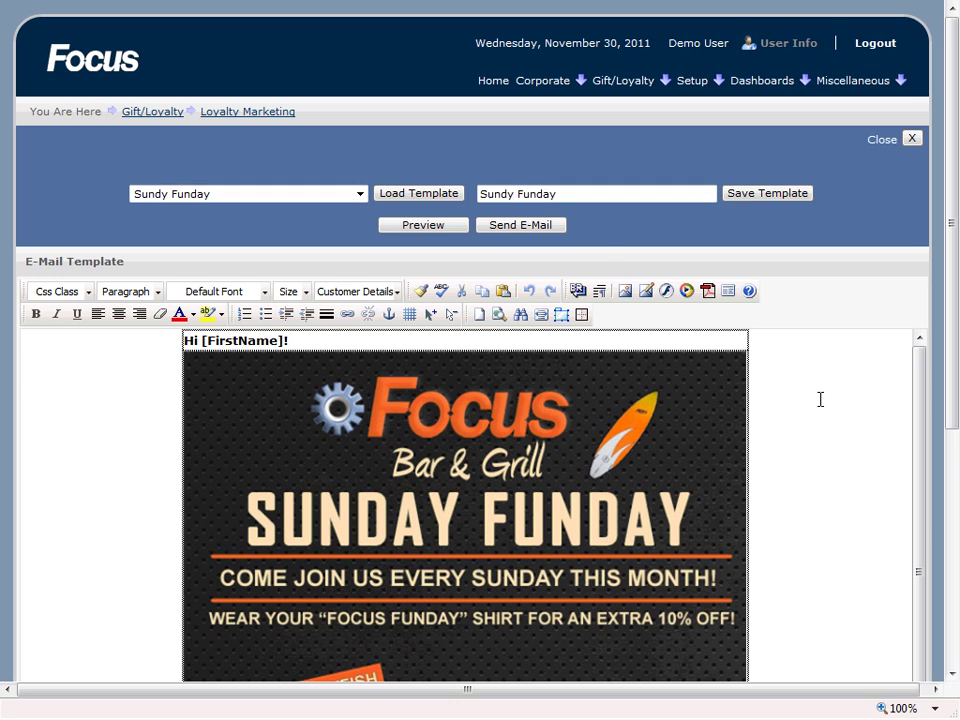
Step: Open the Send E-Mail dialog for the Sundy Funday template
click(520, 225)
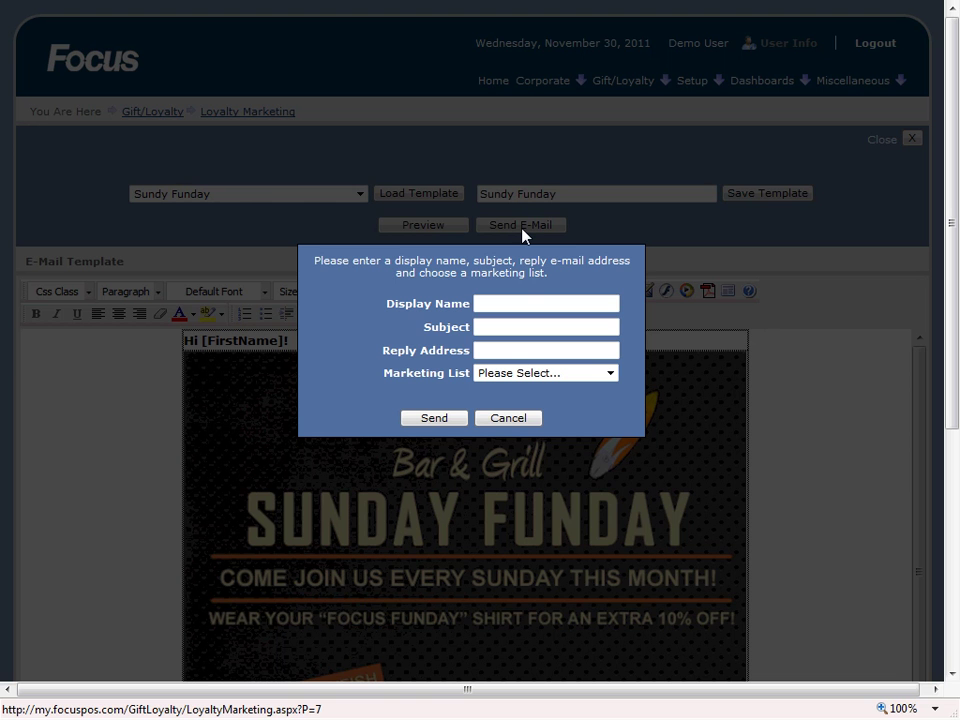
Step: Fill in display name 'Focus Bar & Grill' and subject 'Come Join Us!'
click(519, 306)
text(C)
key(BackSpace)
text(Focus)
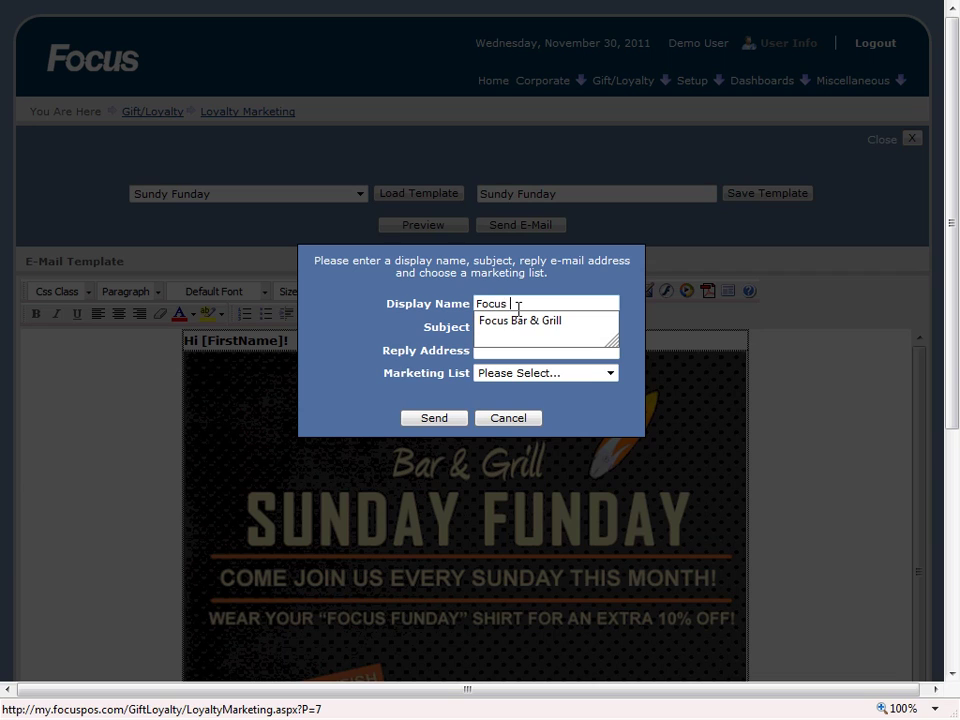
key(Down)
key(Return)
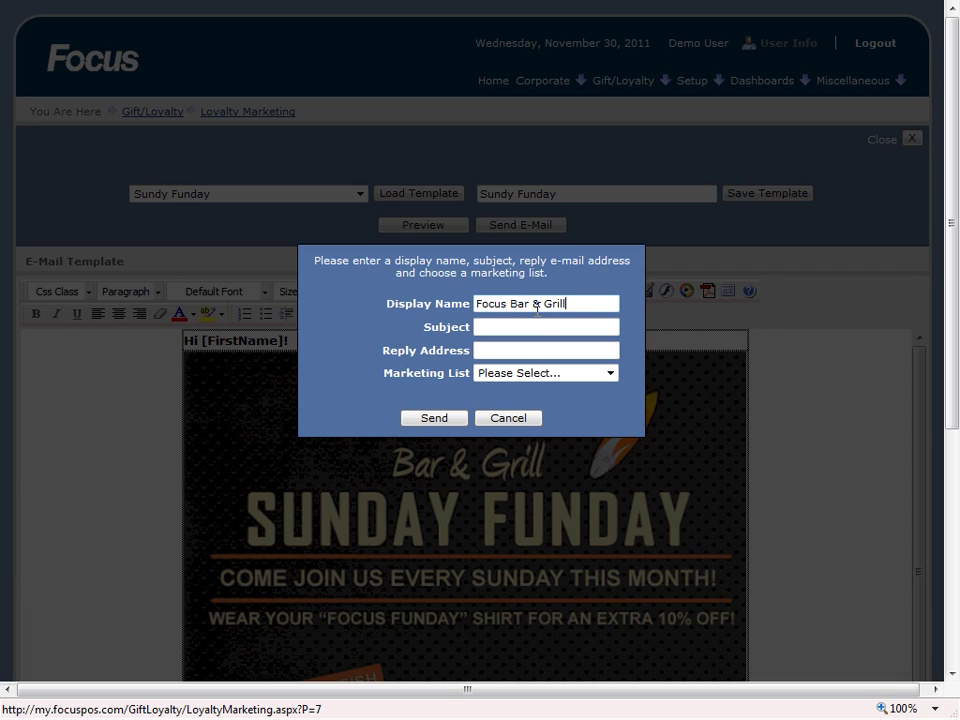
click(484, 326)
text(Com)
key(Down)
key(Return)
Step: Choose the suggested reply address and the All Actives list, then cancel sending
click(530, 347)
text(inf)
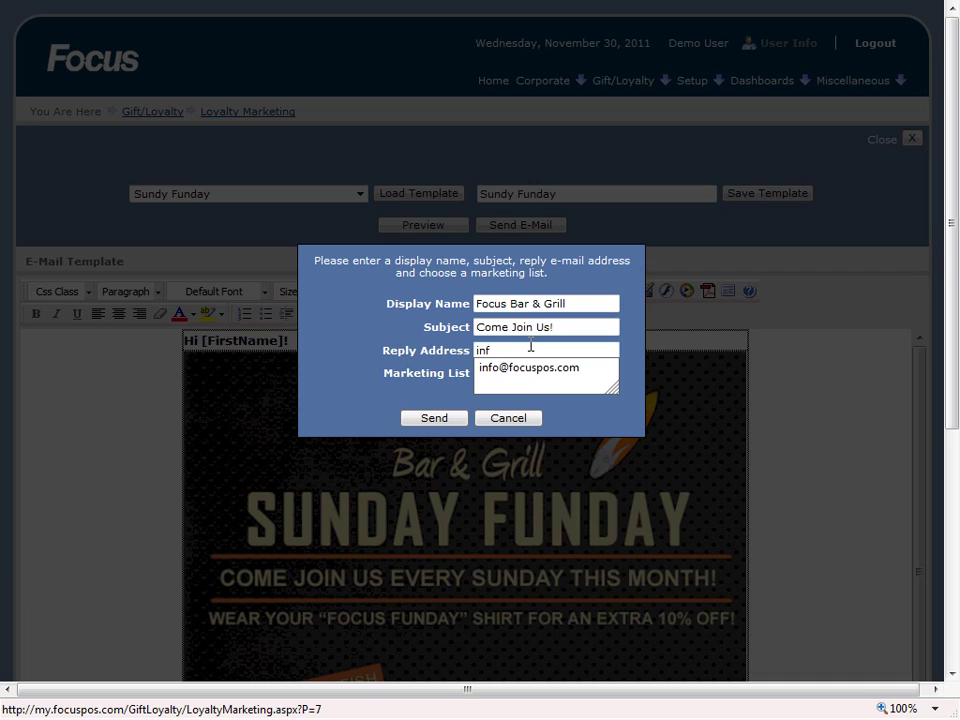
key(Down)
key(Return)
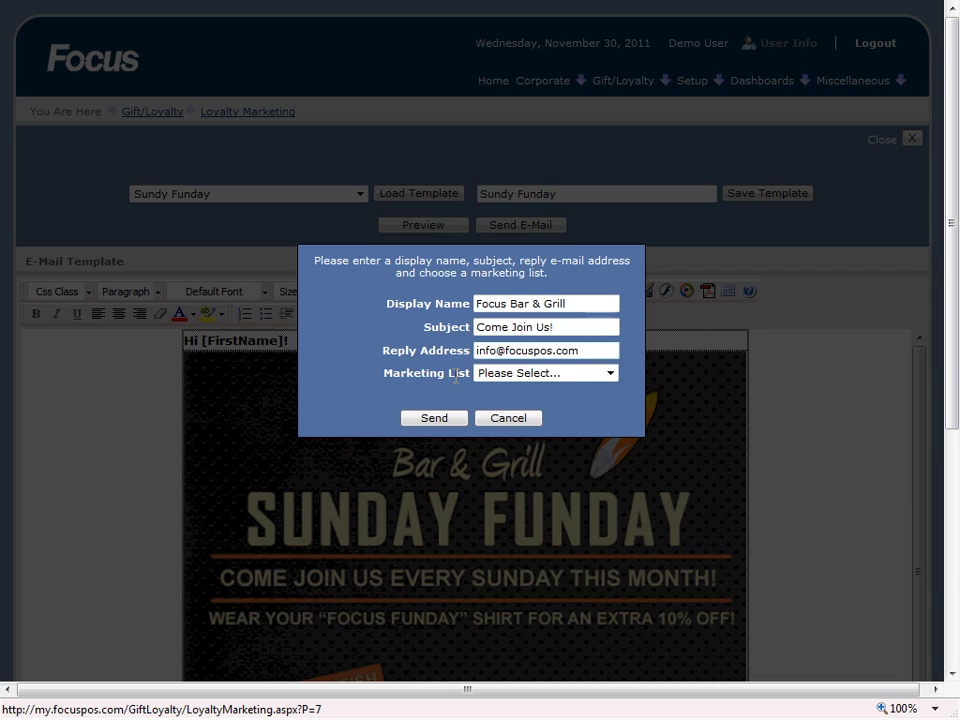
click(611, 373)
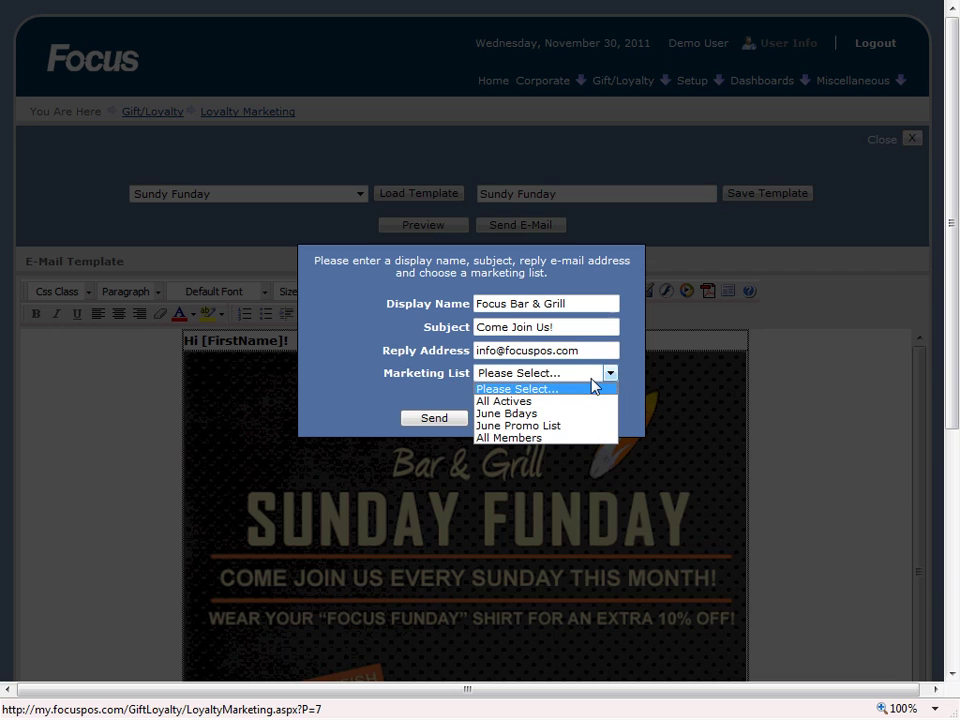
click(533, 404)
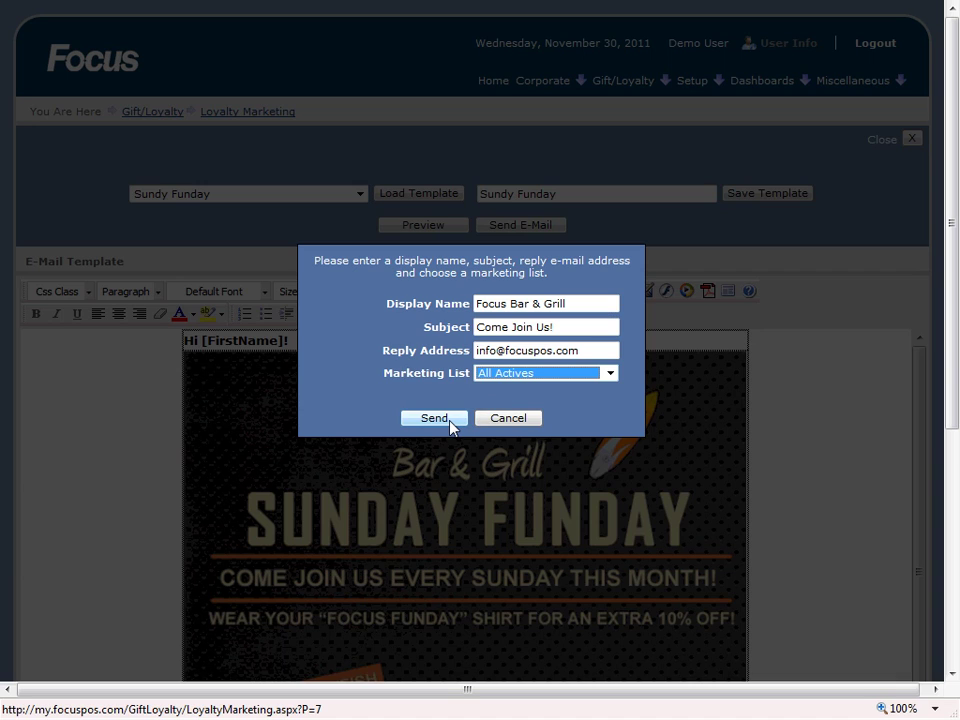
click(504, 420)
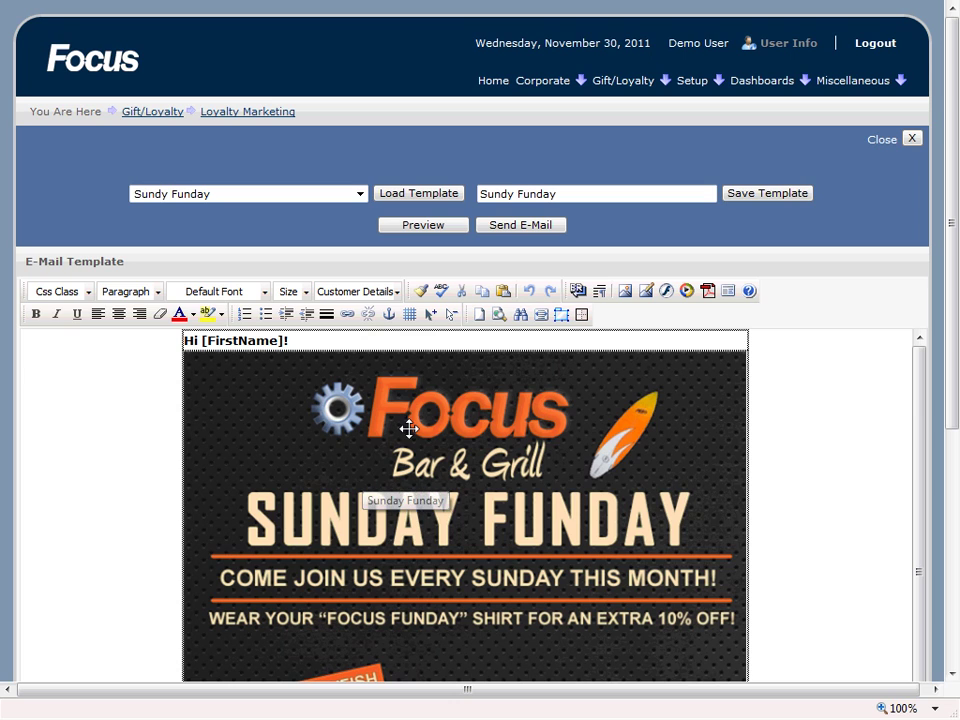
Step: Close the Sundy Funday template and reopen Marketing Templates with an empty body
click(913, 145)
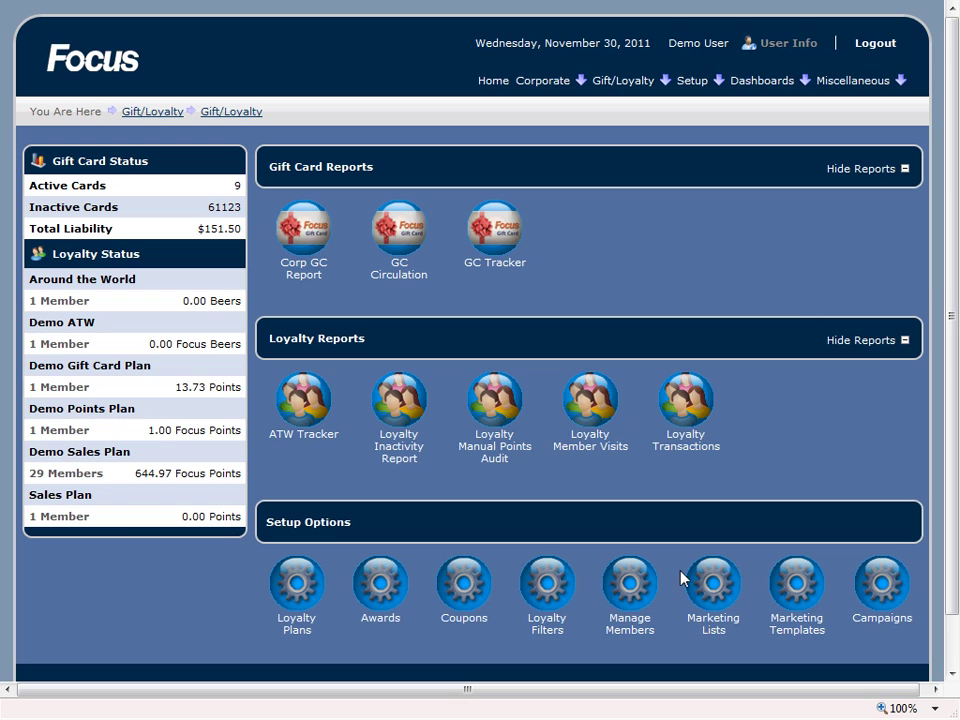
click(781, 581)
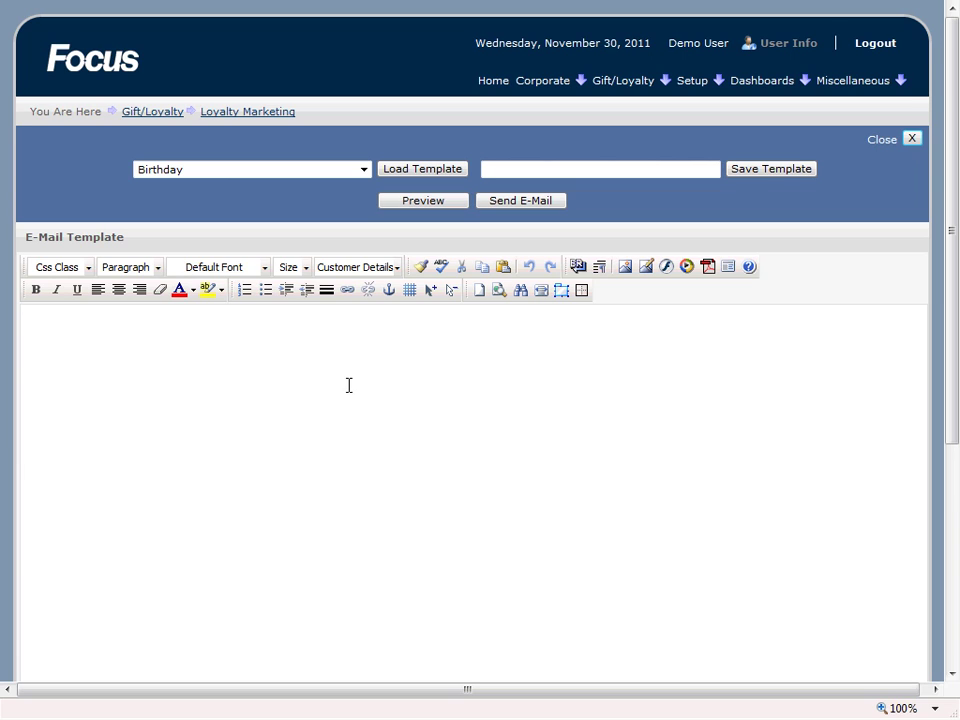
Step: Write the greeting 'Hi [FirstName]!' using the First Name placeholder and select it
click(272, 345)
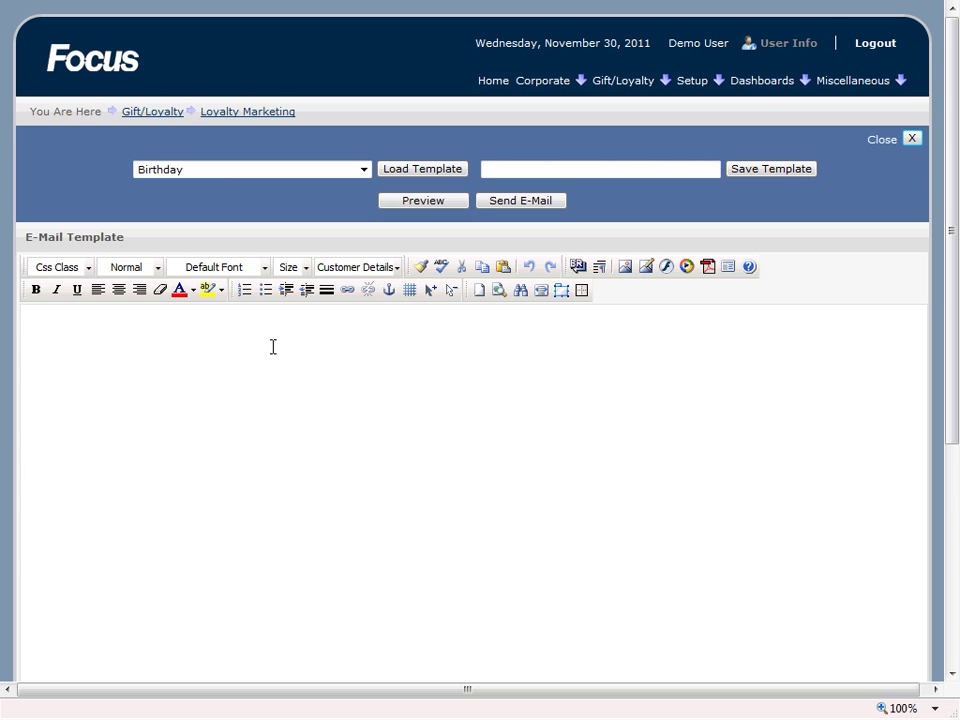
text(Hi)
click(398, 267)
click(385, 296)
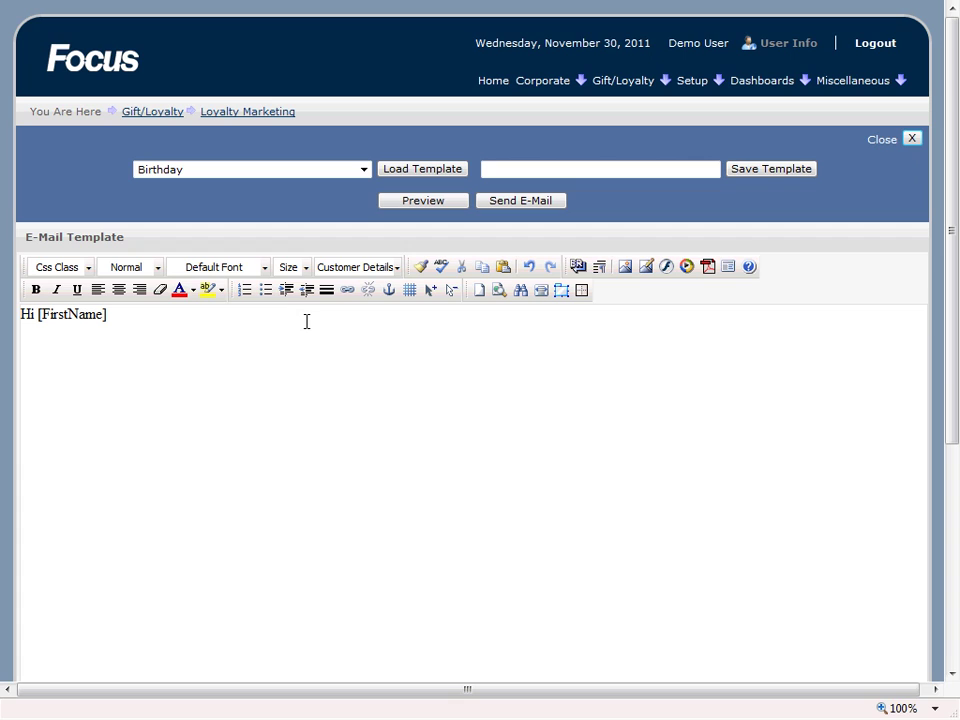
text(!)
drag(119, 318, 18, 316)
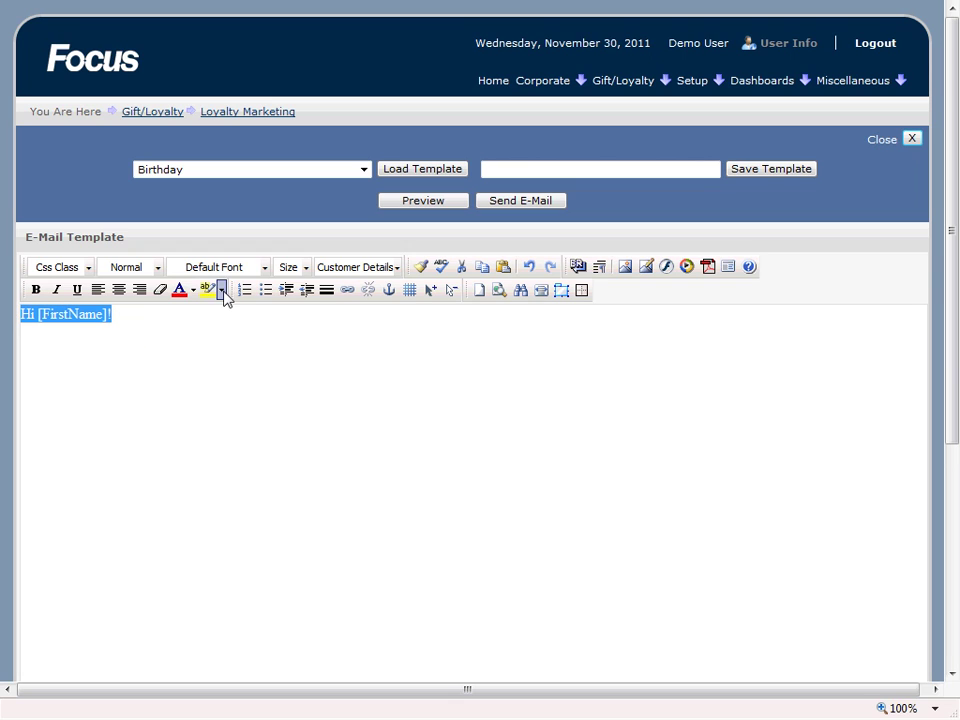
Step: Format the greeting as Verdana size 3, bold, green #339966, and add a new line
click(266, 268)
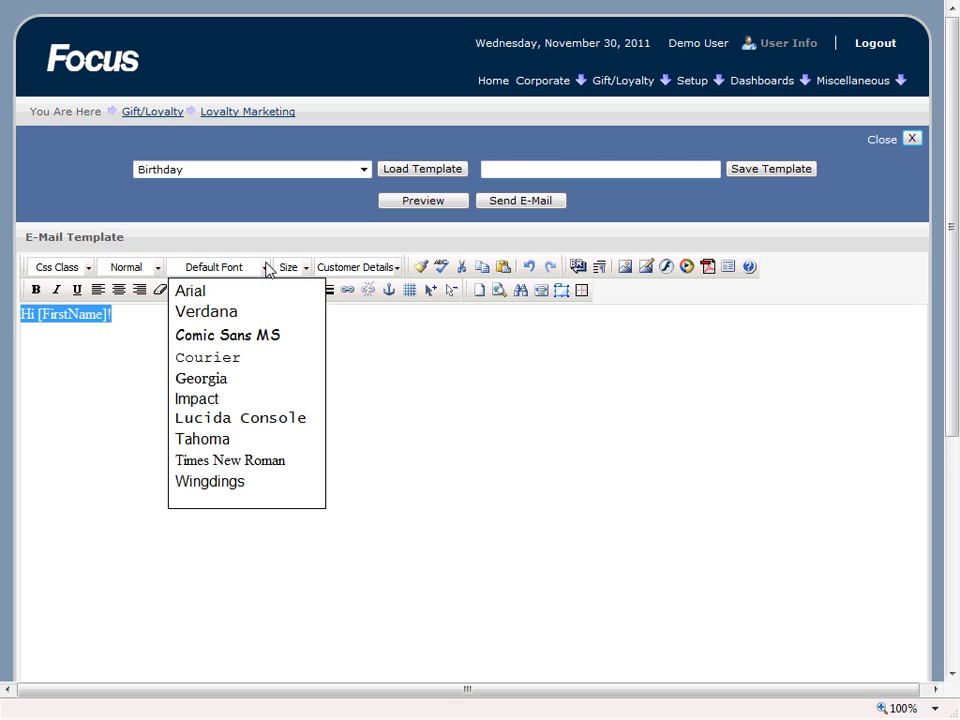
click(223, 318)
click(305, 268)
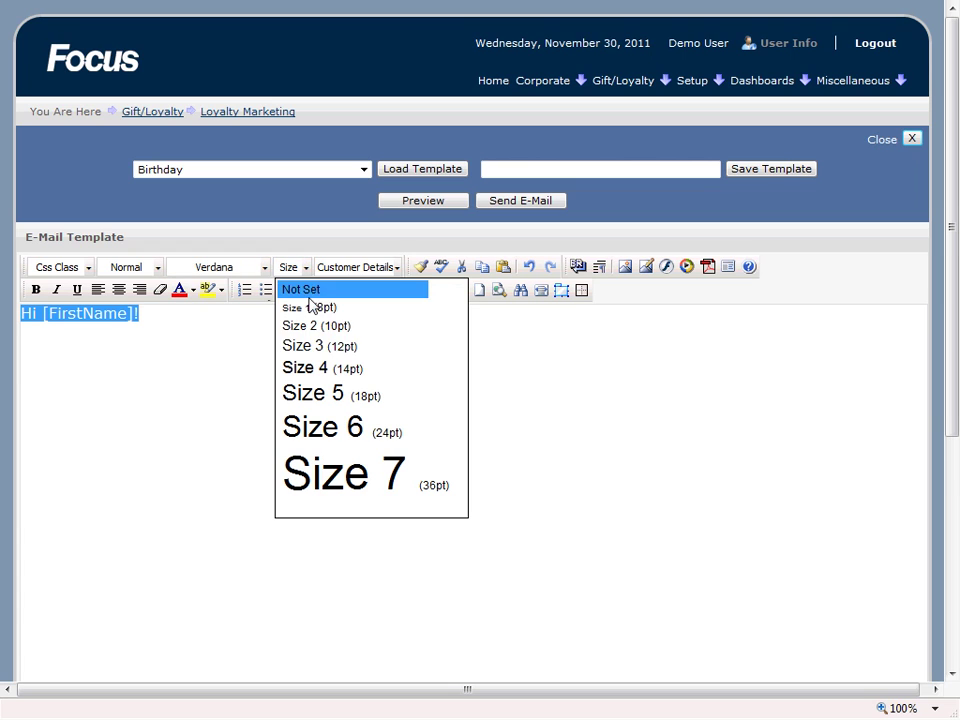
click(324, 346)
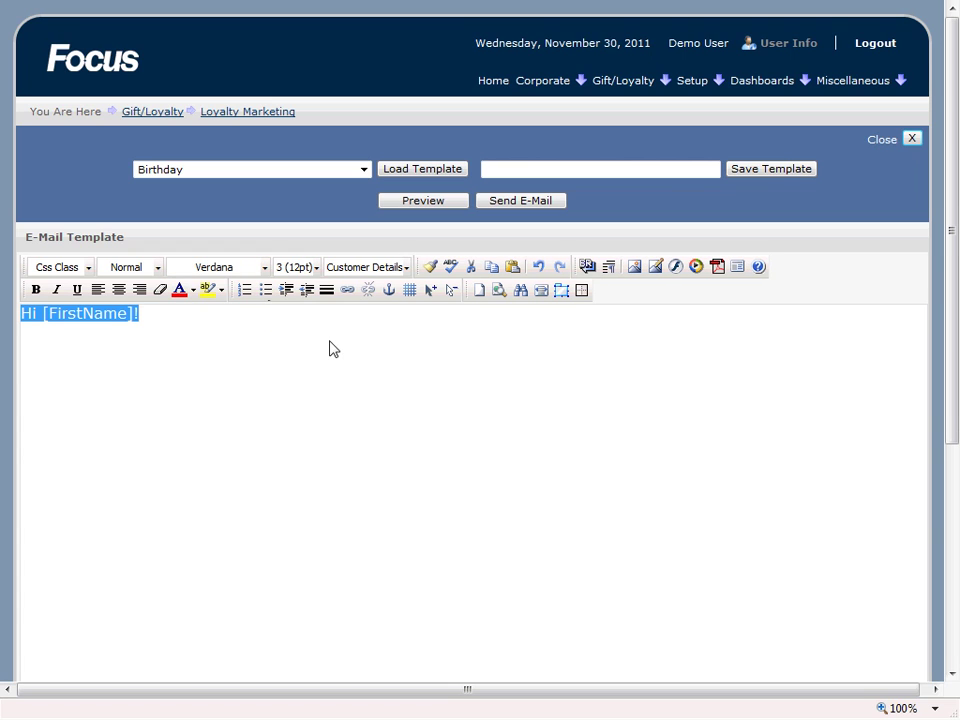
click(36, 290)
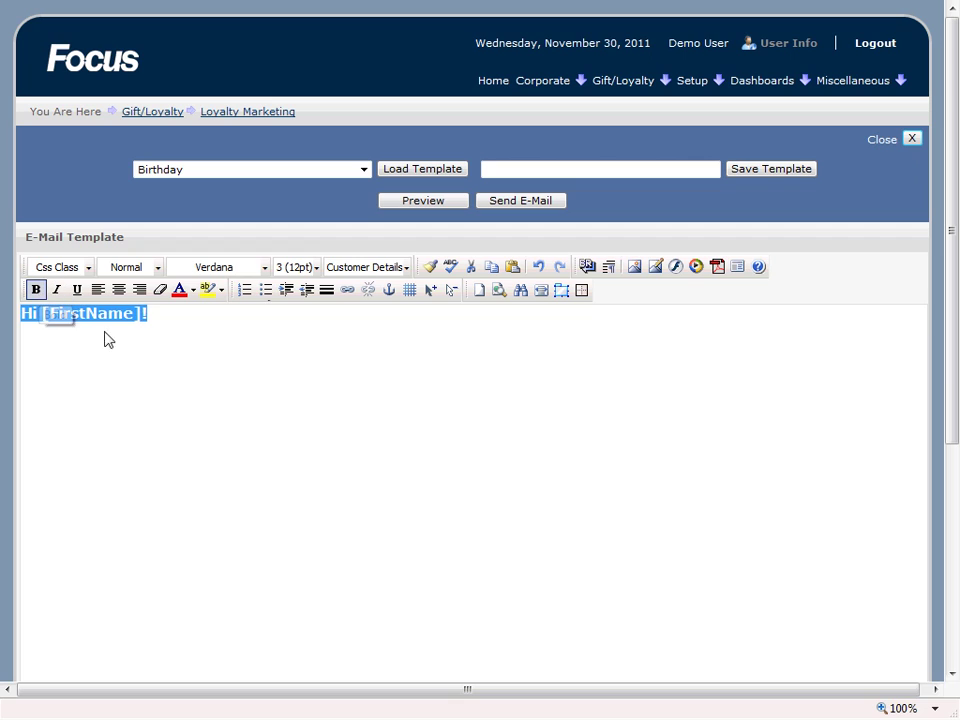
click(194, 292)
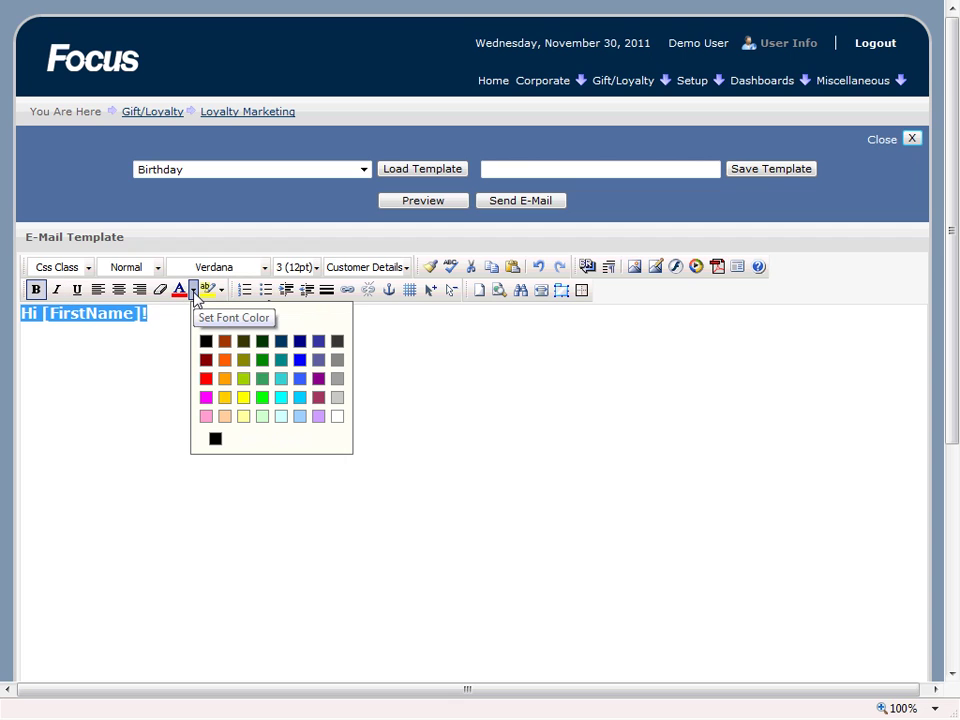
click(264, 382)
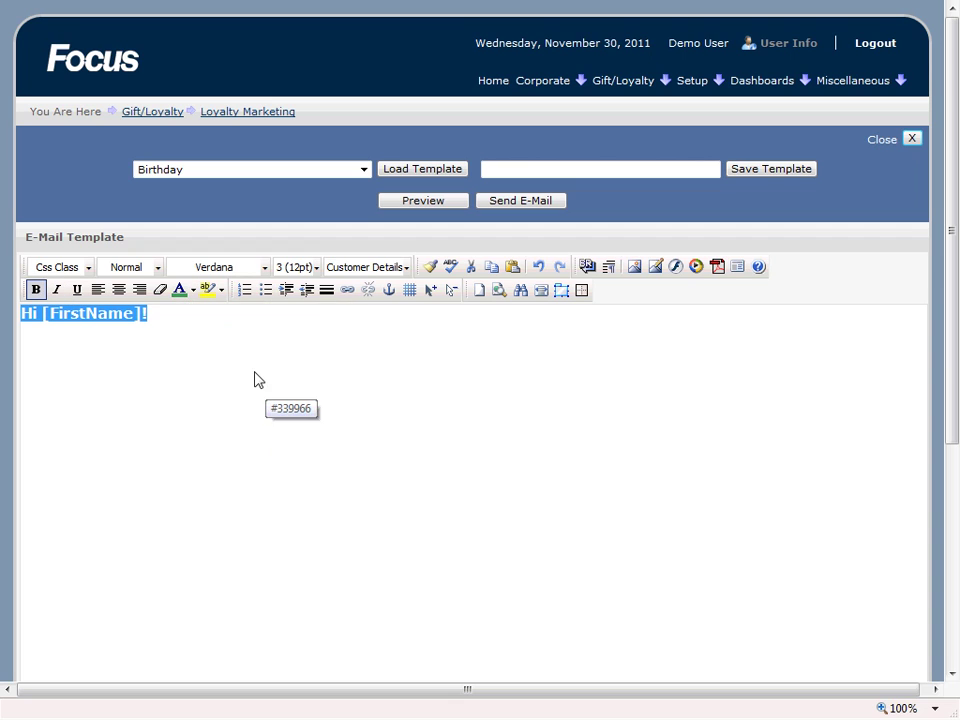
click(176, 331)
key(Return)
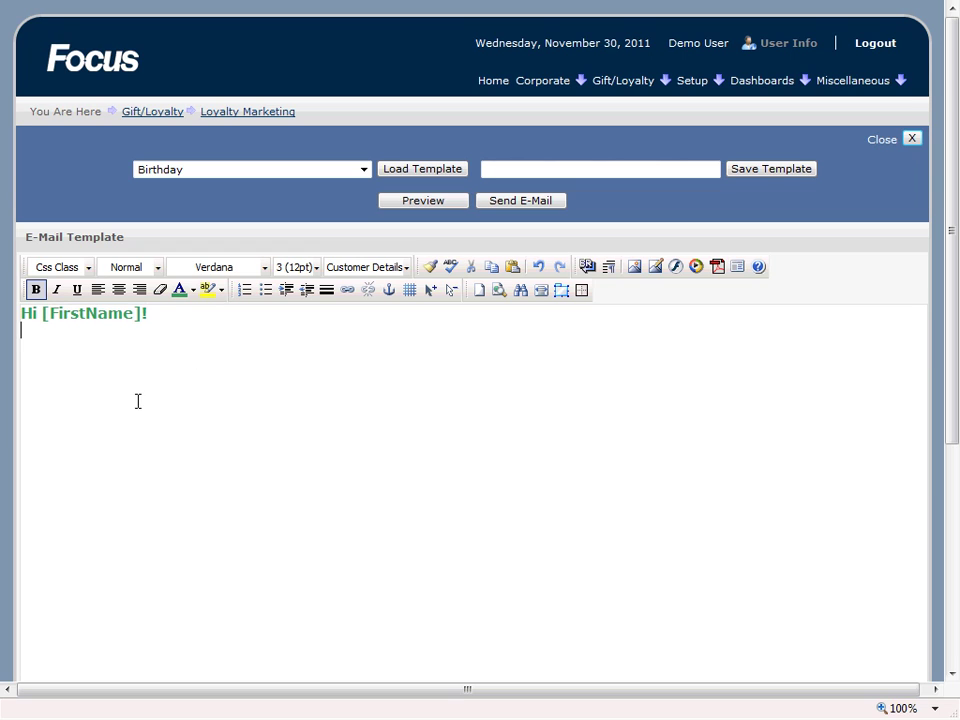
Step: Insert the sundayfunday.png image below the greeting
click(656, 267)
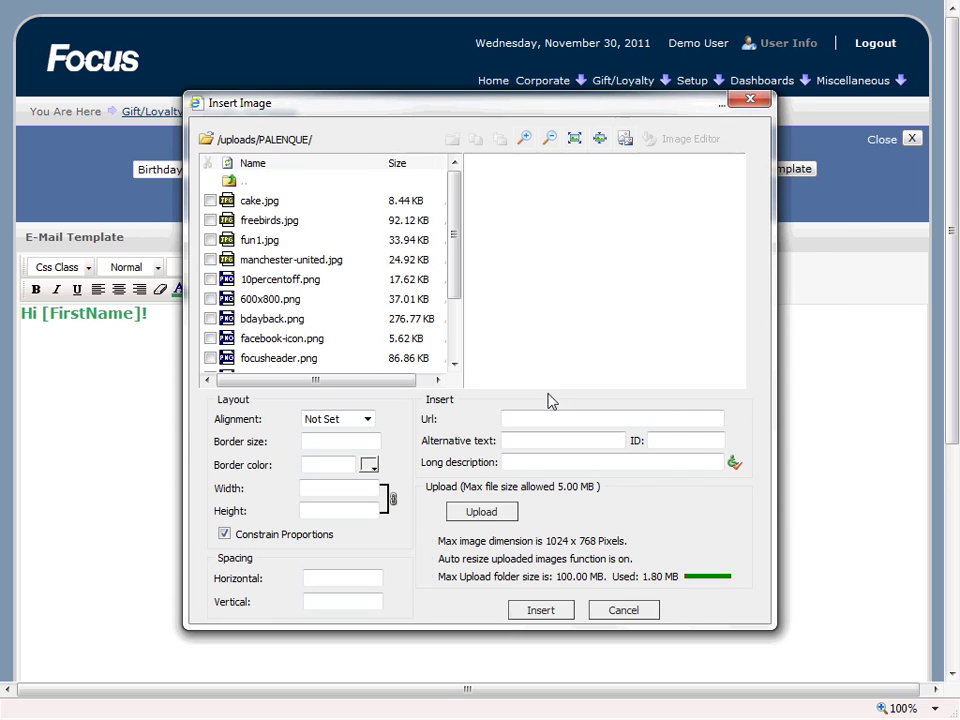
click(492, 521)
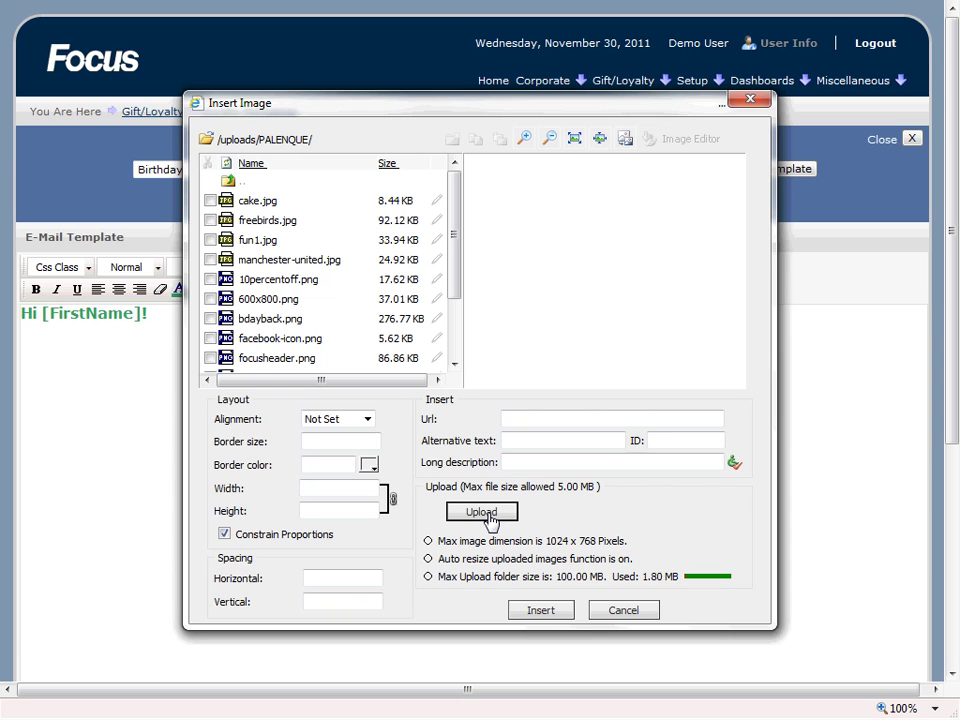
drag(452, 221, 456, 294)
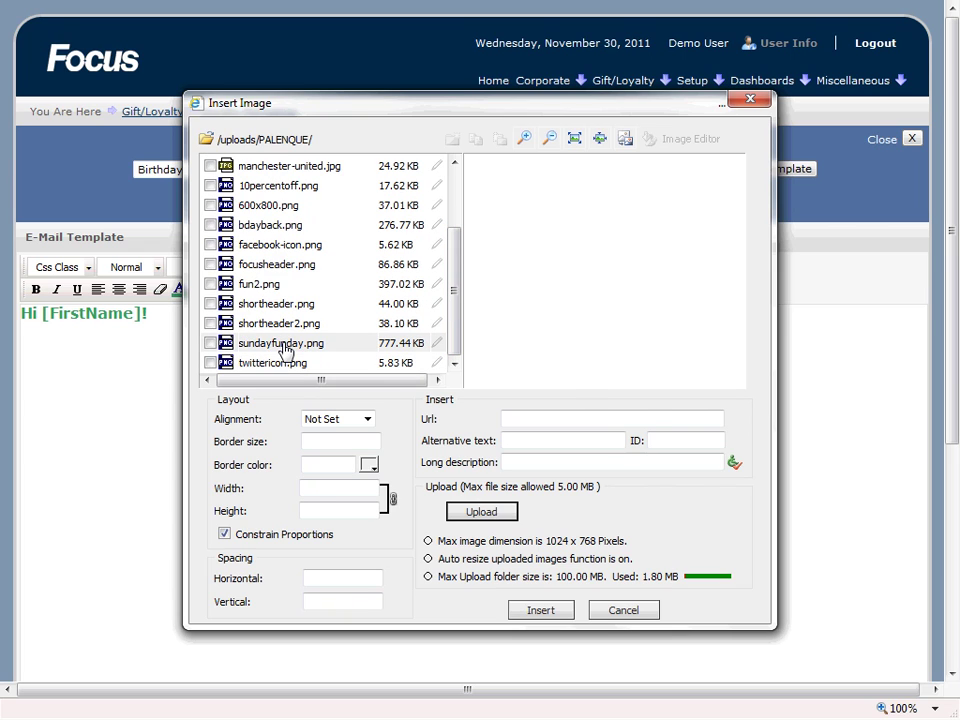
click(285, 347)
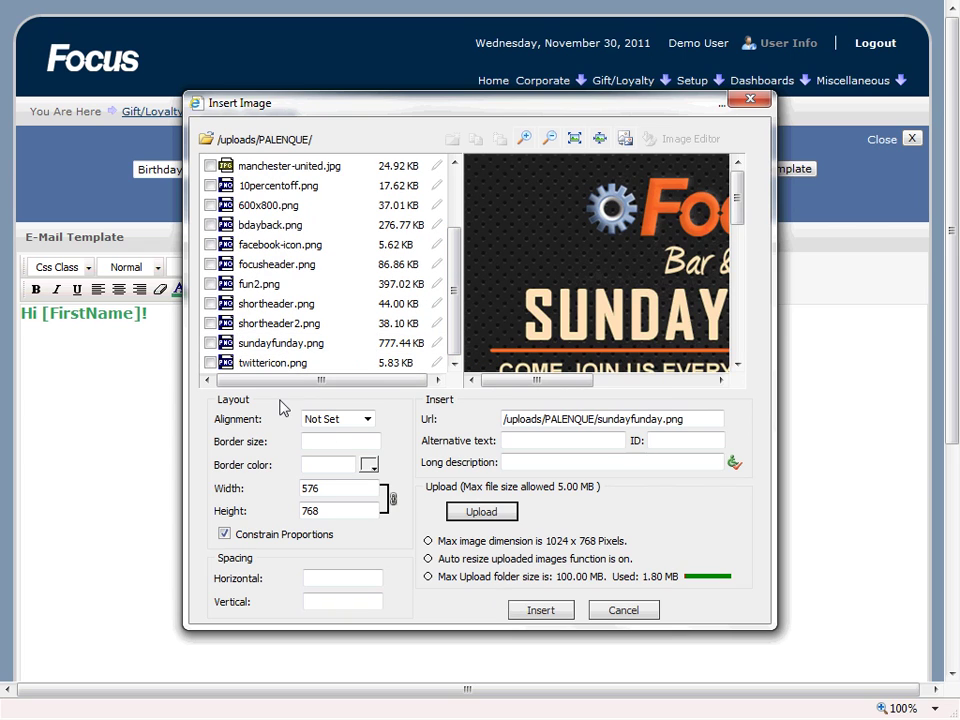
click(543, 613)
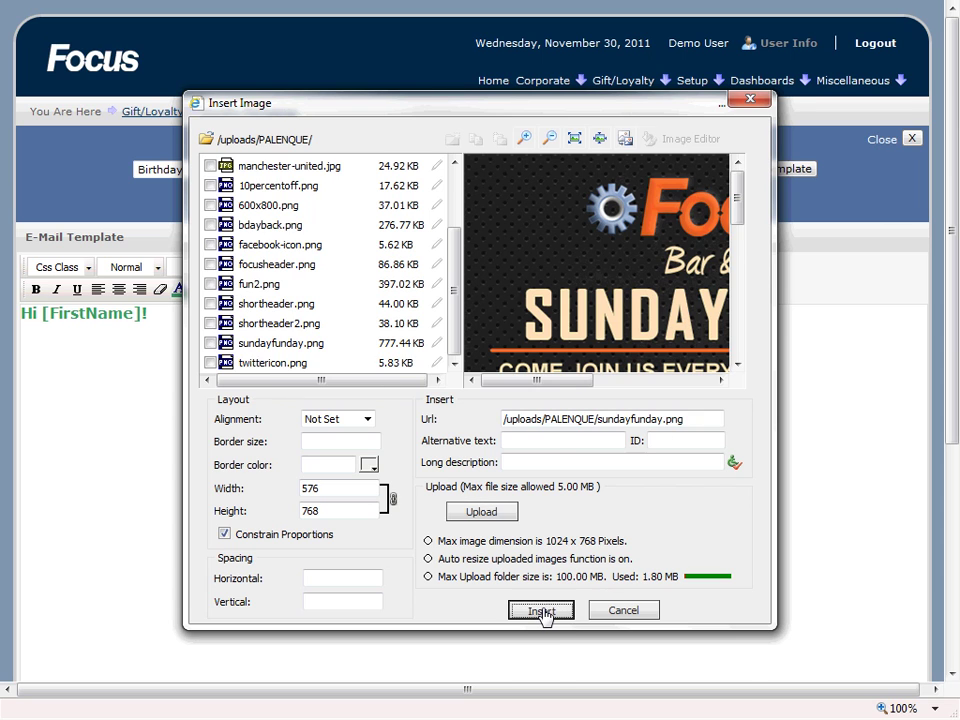
scroll(202, 382, down, 3)
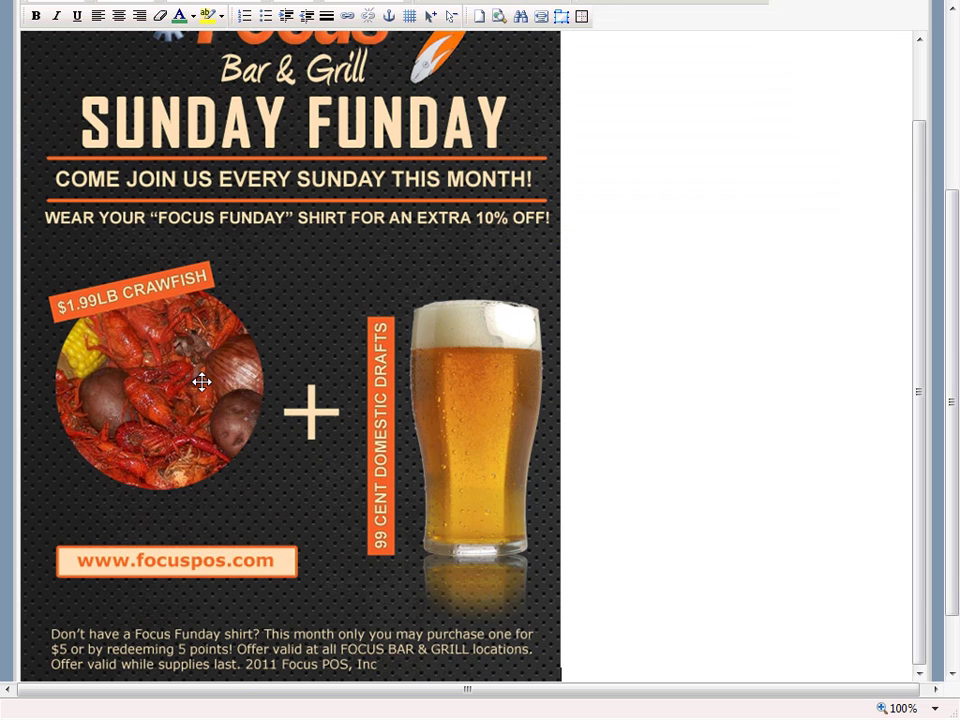
Step: Scroll to the top and save the e-mail under the name 'Demo Template for Video'
drag(926, 371, 956, 189)
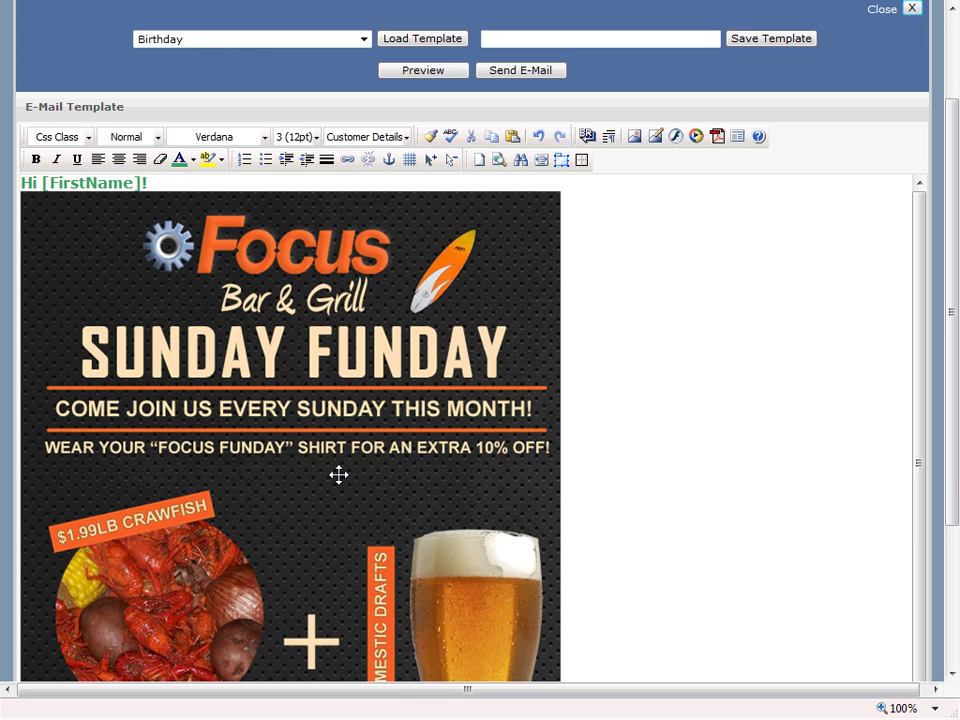
drag(955, 458, 953, 355)
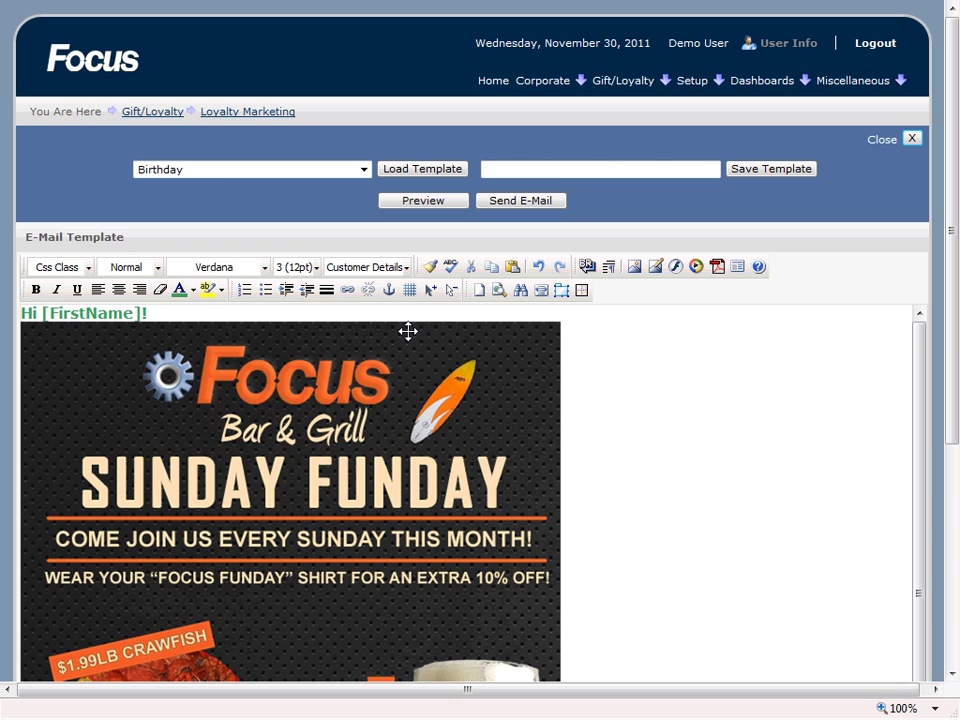
click(503, 168)
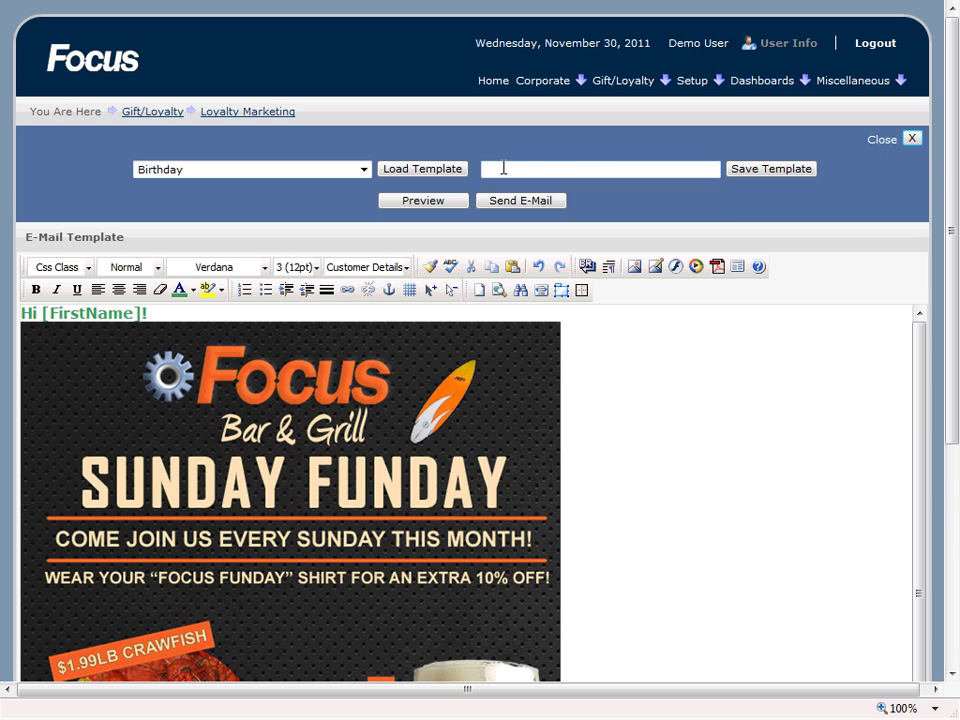
text(Demo)
key(Down)
key(Return)
click(803, 171)
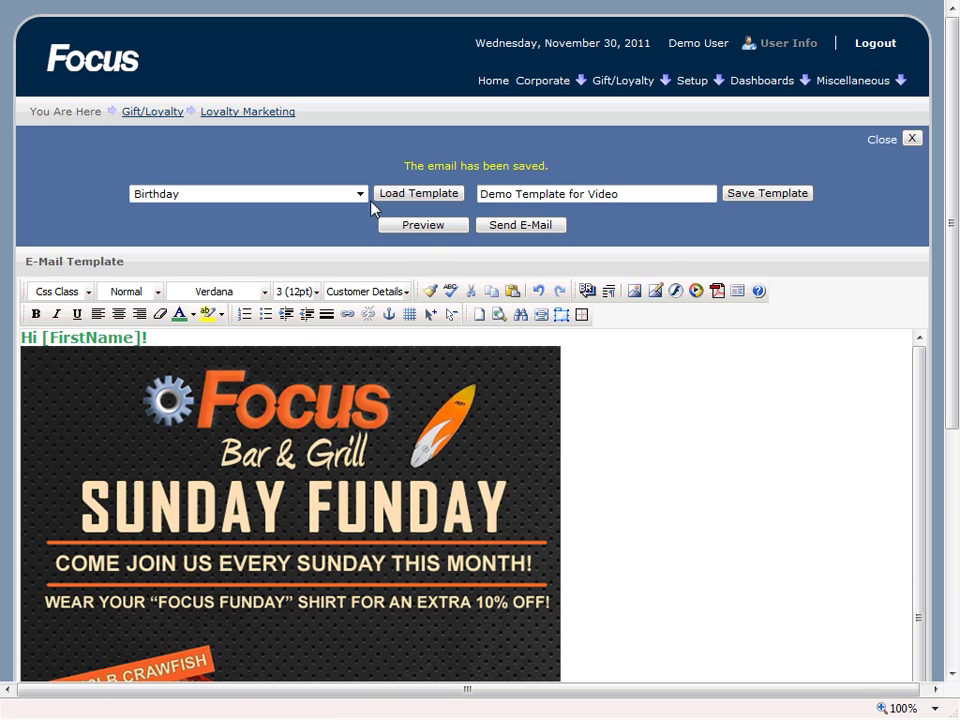
Step: Close and reopen the template editor, load 'Demo Template for Video', and preview its green greeting and Sunday Funday flyer
click(912, 143)
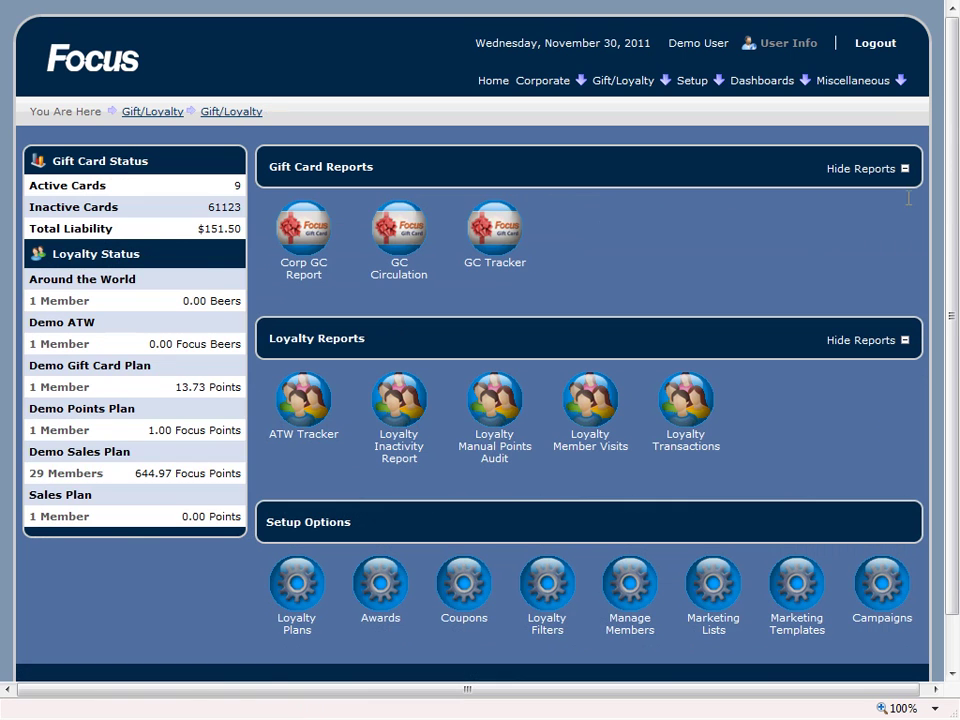
click(796, 584)
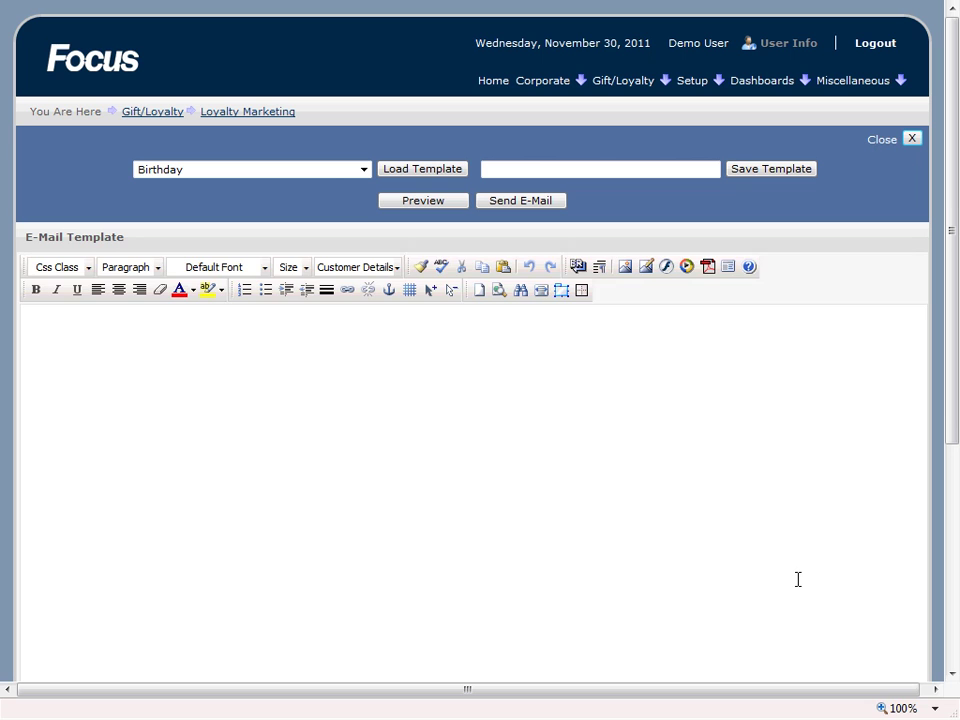
click(364, 169)
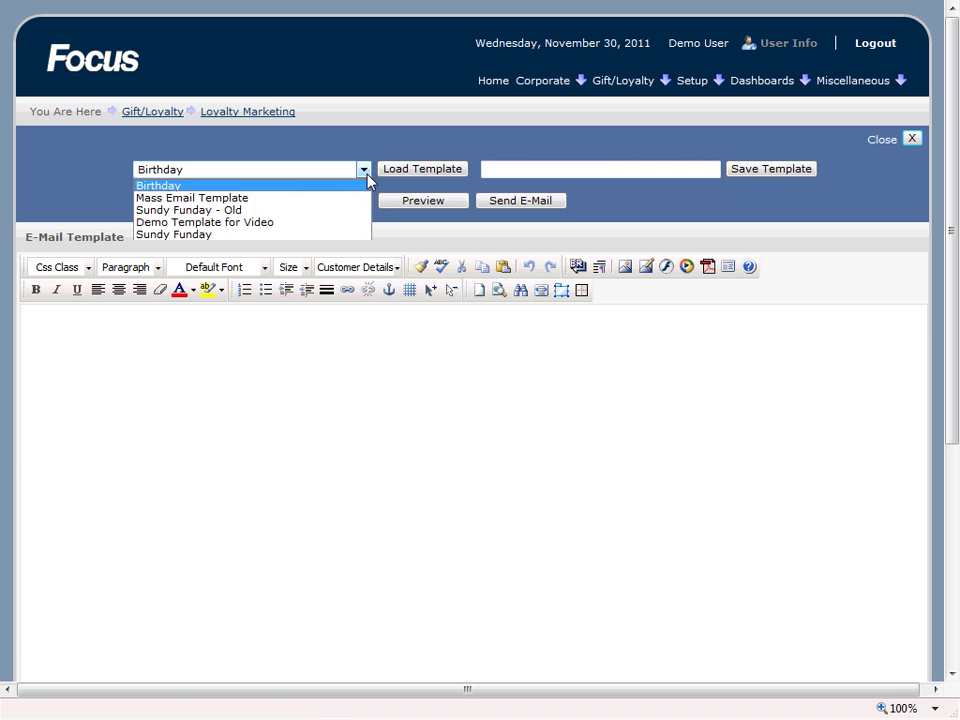
click(201, 223)
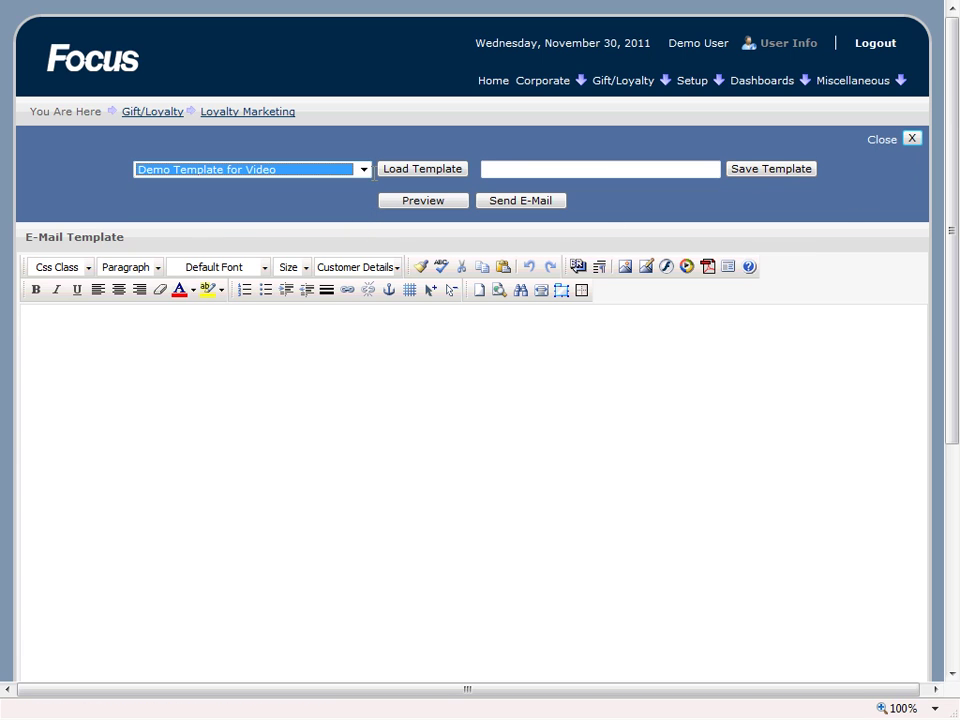
click(403, 170)
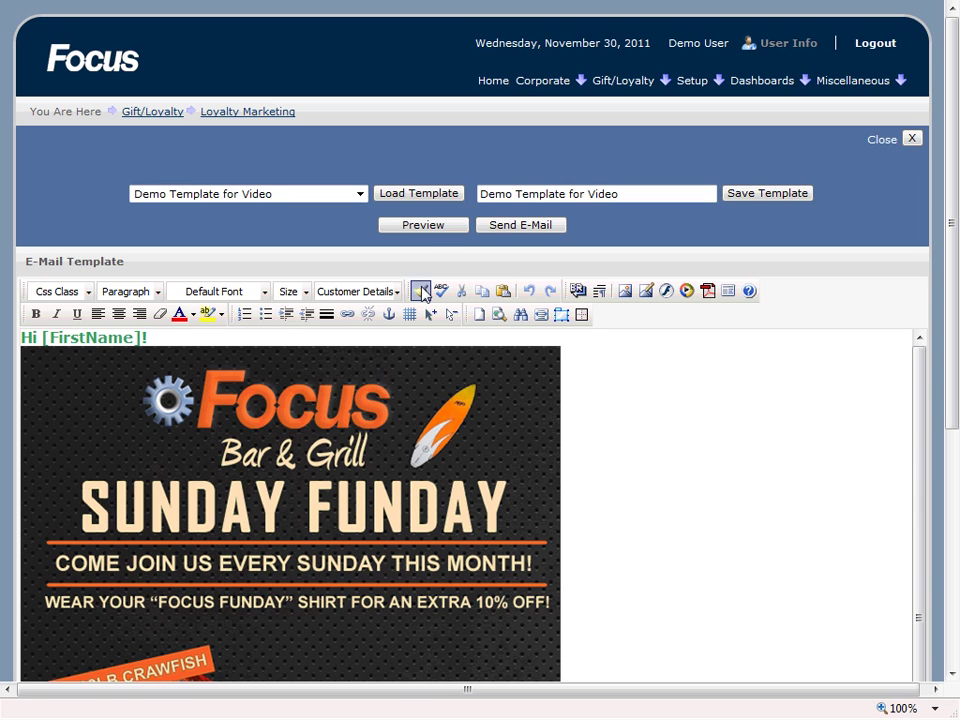
click(424, 227)
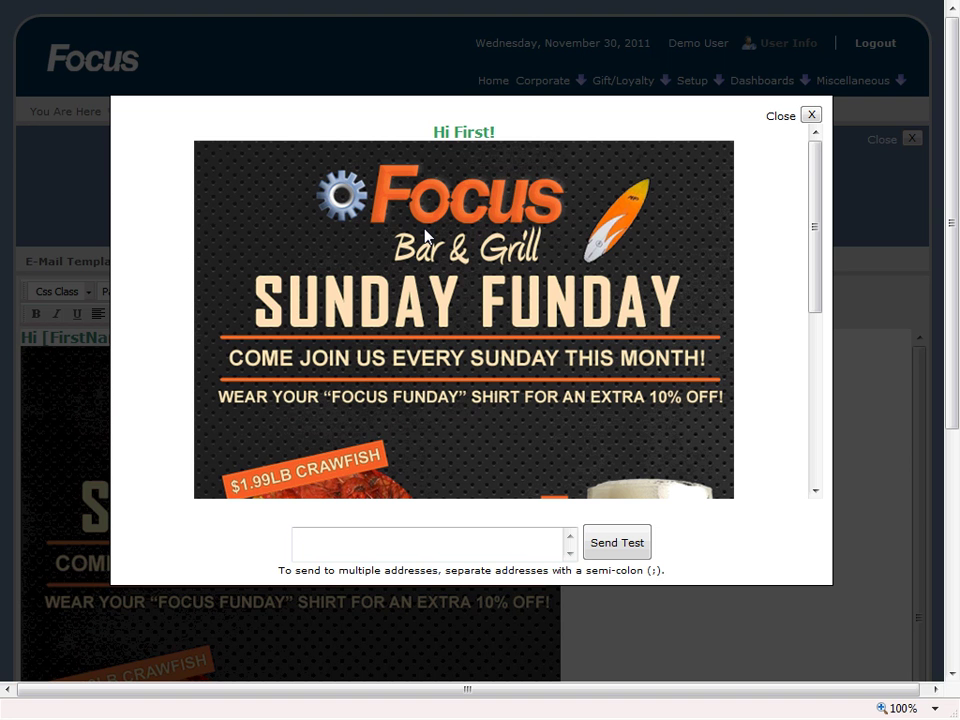